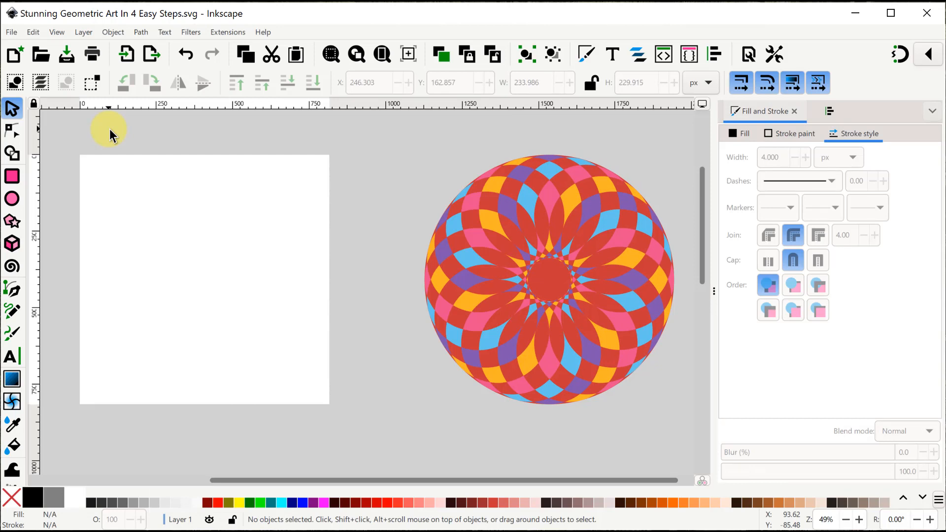
Check the page background colour in the document properties and set the document's display units to inches
{"action": "left_click", "coordinate": [12, 32]}
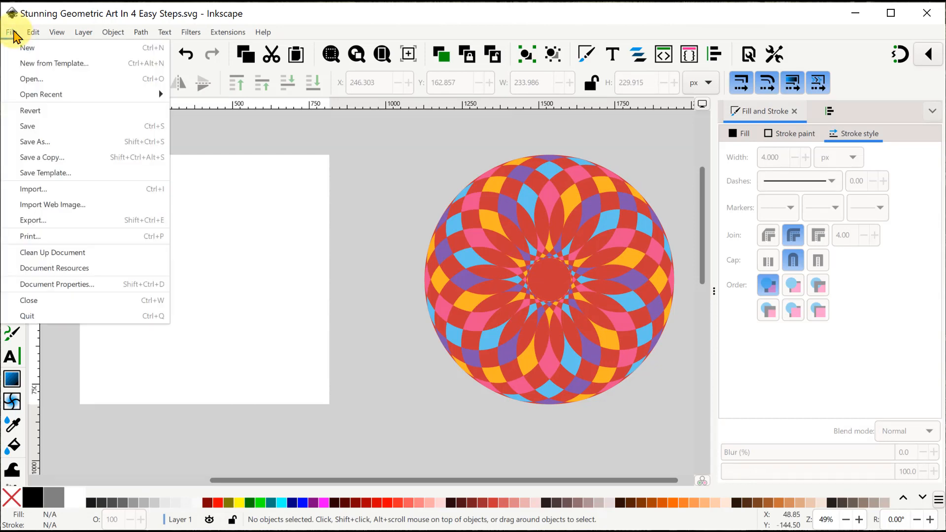
{"action": "left_click", "coordinate": [73, 285]}
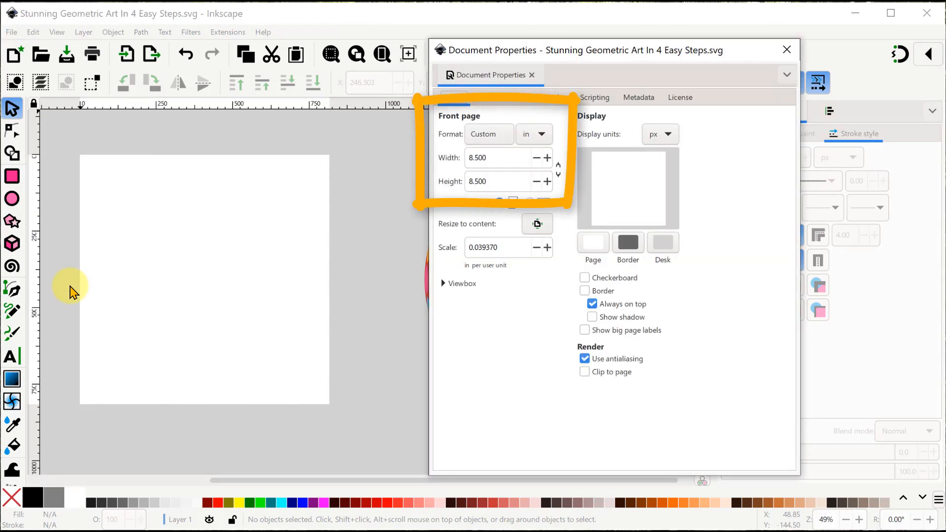
{"action": "left_click", "coordinate": [594, 245]}
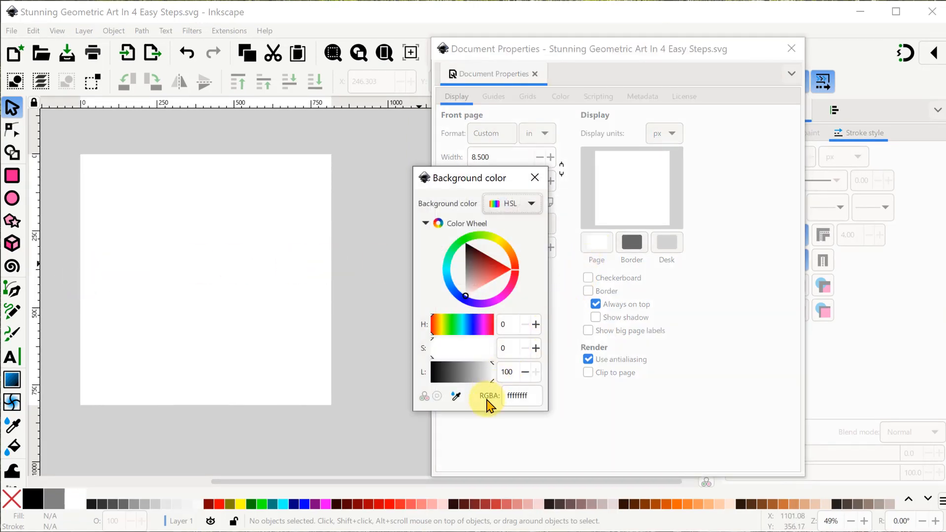
{"action": "left_click", "coordinate": [535, 178]}
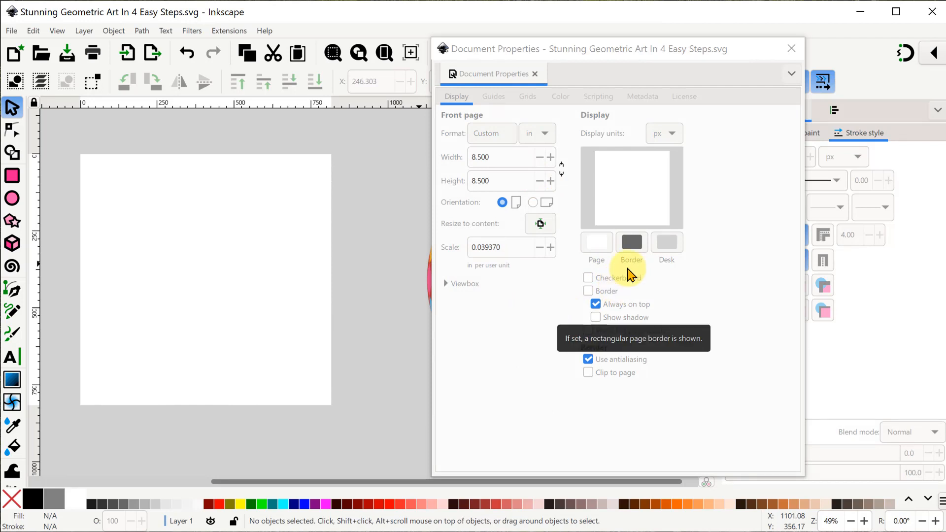
{"action": "left_click", "coordinate": [671, 133]}
{"action": "left_click", "coordinate": [673, 137]}
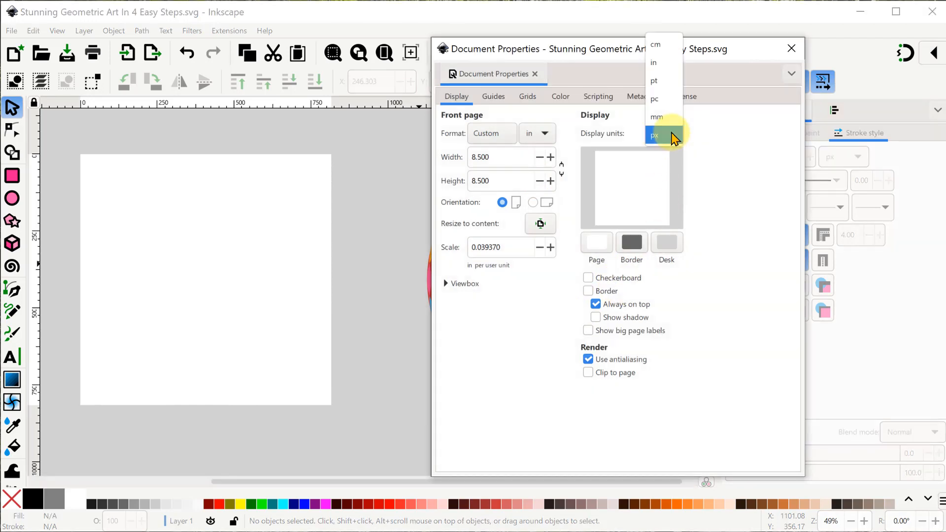
{"action": "left_click", "coordinate": [652, 63]}
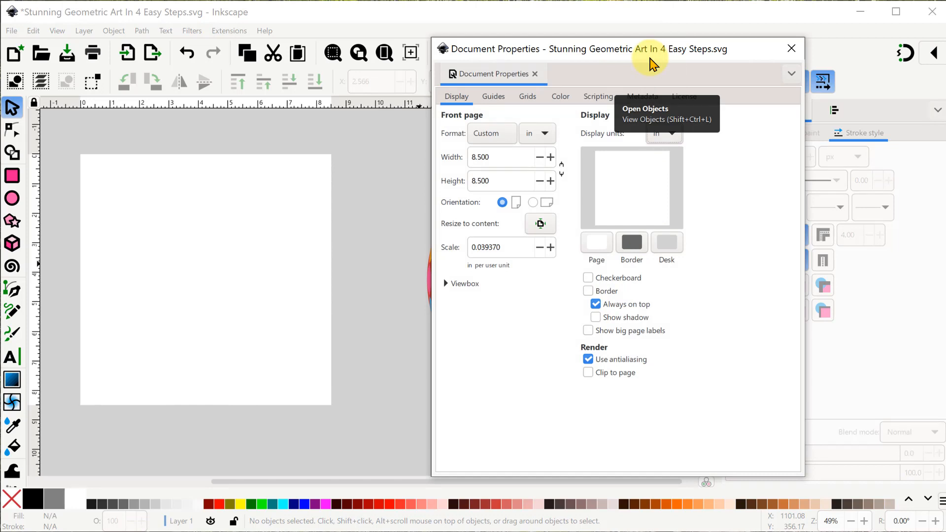
{"action": "left_click", "coordinate": [790, 48]}
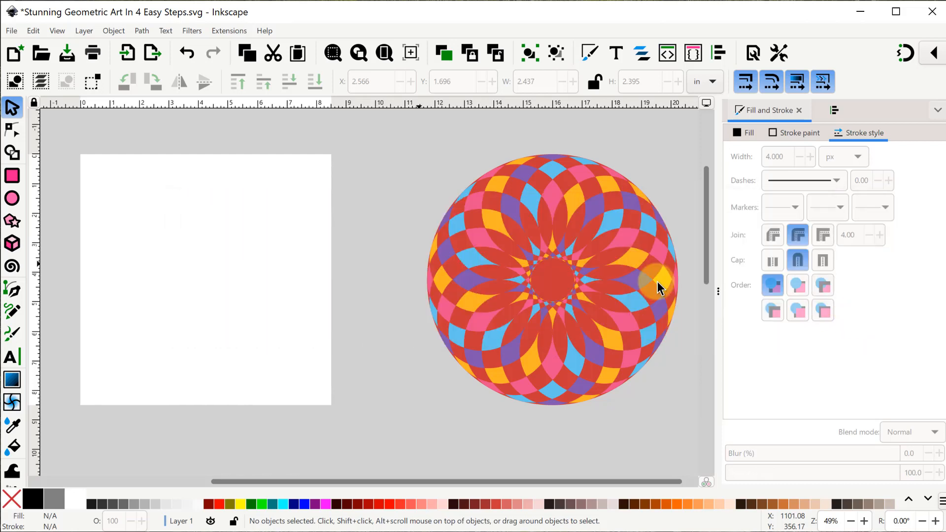
Draw a perfect circle about 2.33 in across near the page's upper-left corner
{"action": "left_click", "coordinate": [12, 198]}
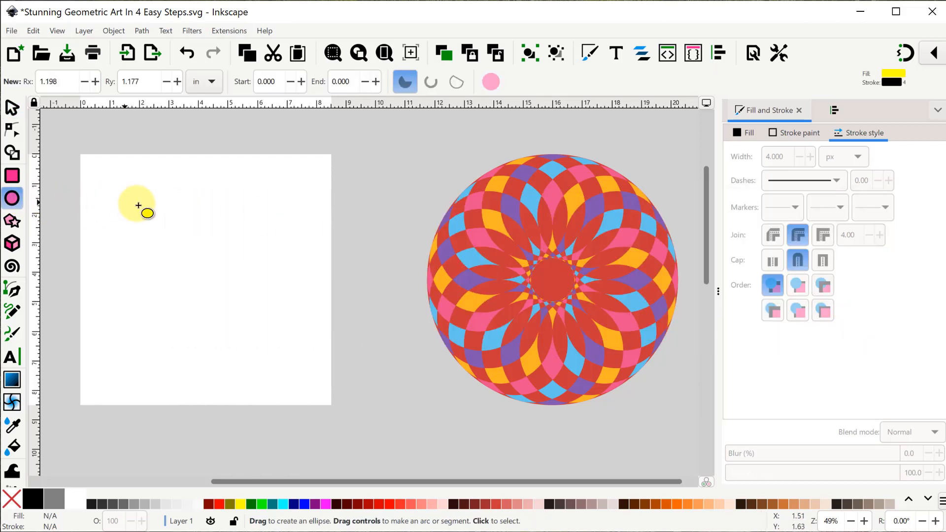
{"action": "key", "text": "ctrl"}
{"action": "left_click_drag", "start_coordinate": [144, 208], "coordinate": [178, 244]}
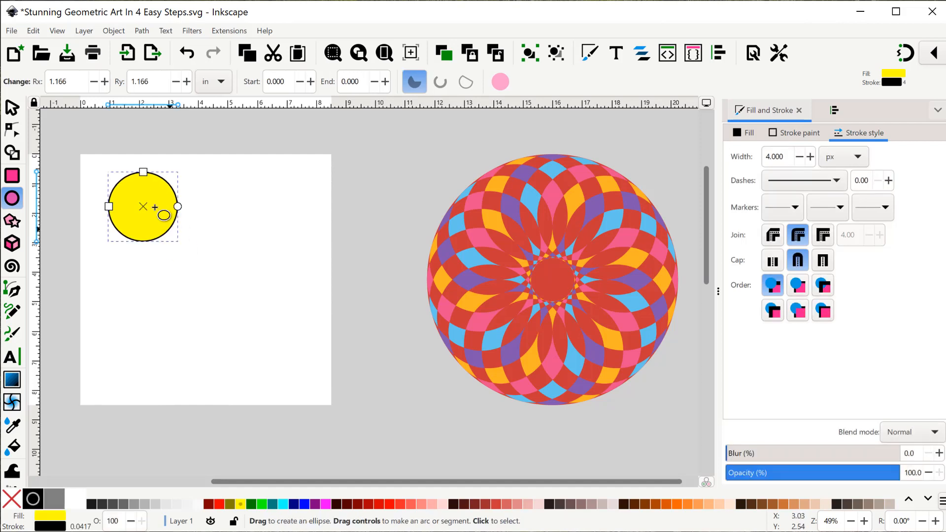
Fill the circle with red (#FF0000) and remove its stroke paint
{"action": "left_click", "coordinate": [13, 108]}
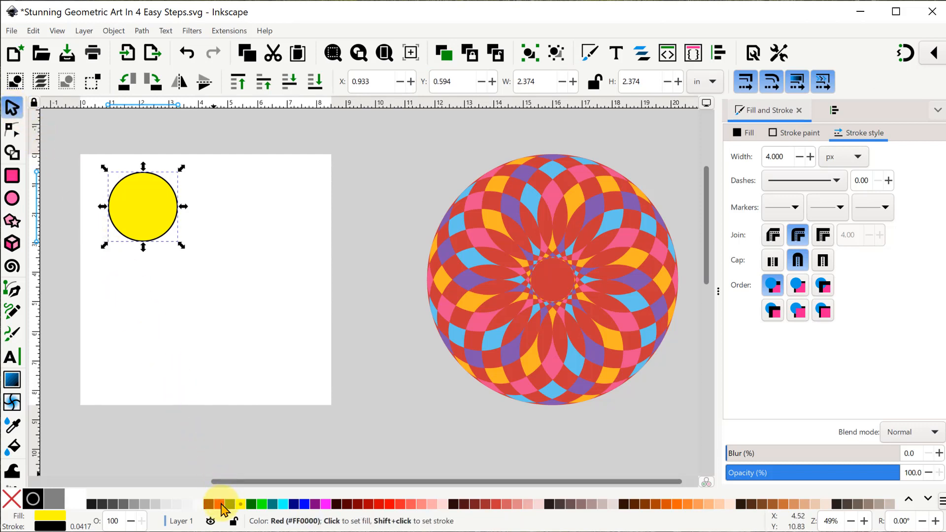
{"action": "left_click", "coordinate": [221, 504]}
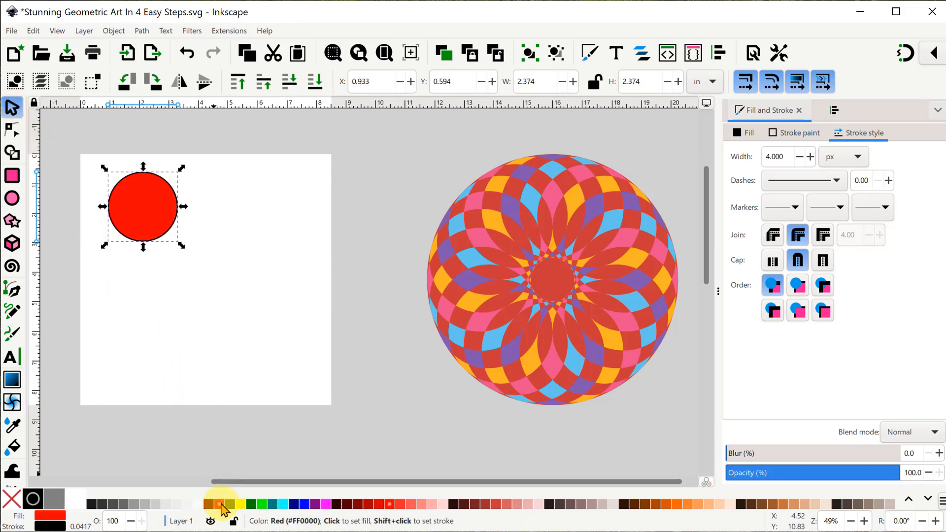
{"action": "left_click", "coordinate": [812, 138]}
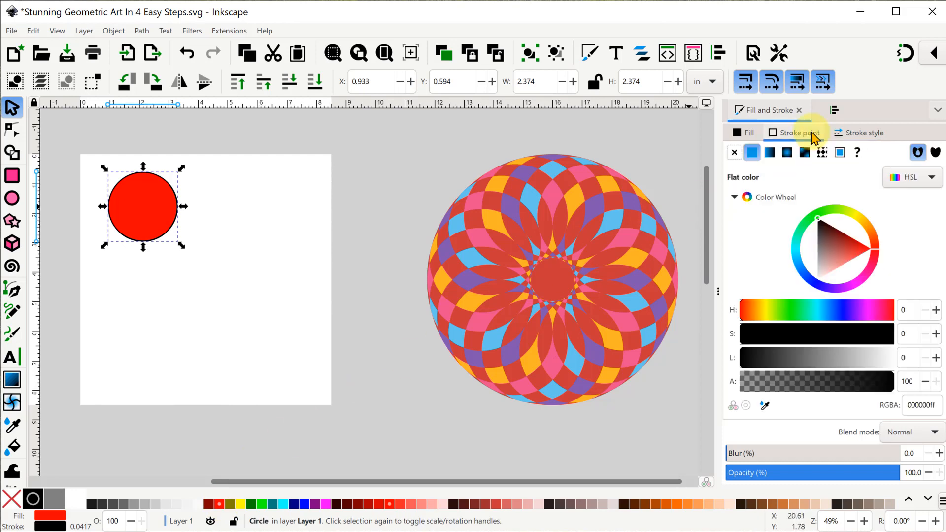
{"action": "left_click", "coordinate": [734, 154]}
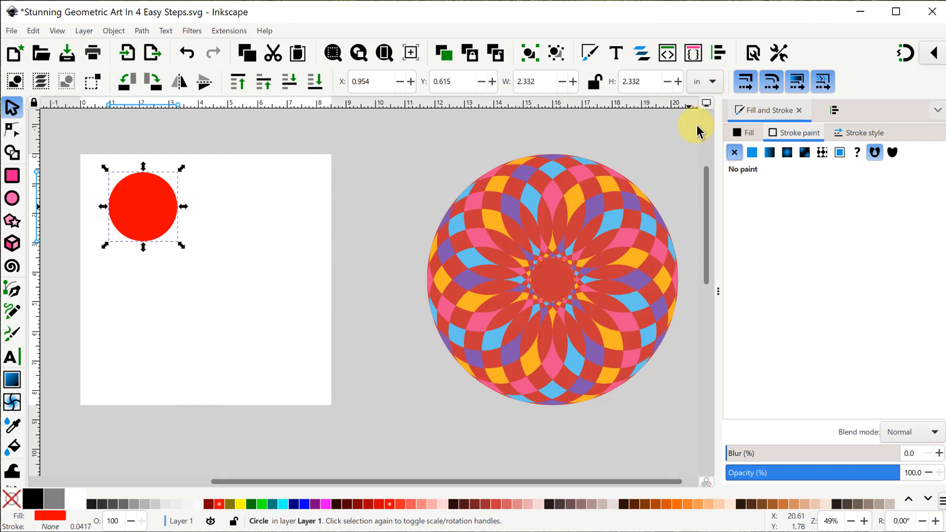
Lock the circle's width-to-height ratio and set its width to 4.25 in
{"action": "left_click", "coordinate": [595, 84]}
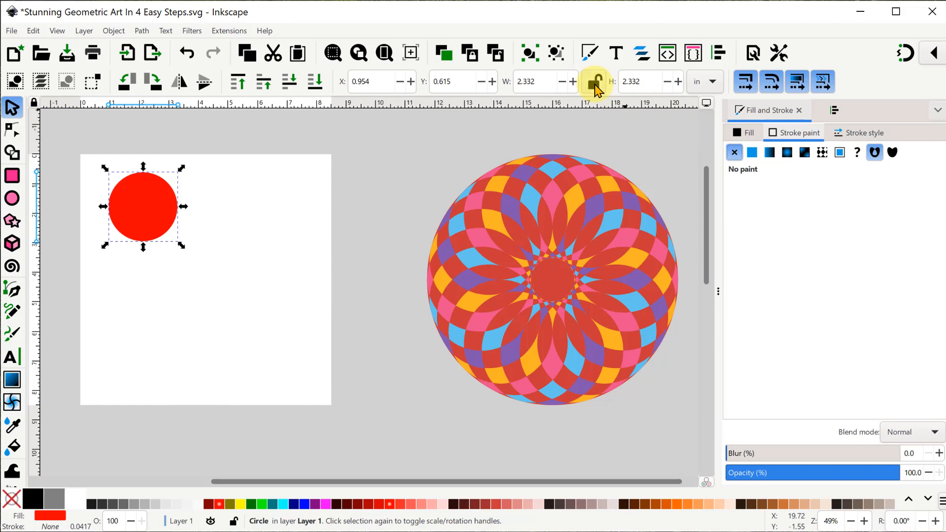
{"action": "left_click", "coordinate": [538, 81]}
{"action": "key", "text": "shift+Left"}
{"action": "key", "text": "shift+Left"}
{"action": "key", "text": "shift+Left"}
{"action": "key", "text": "shift+Left"}
{"action": "key", "text": "shift+Left"}
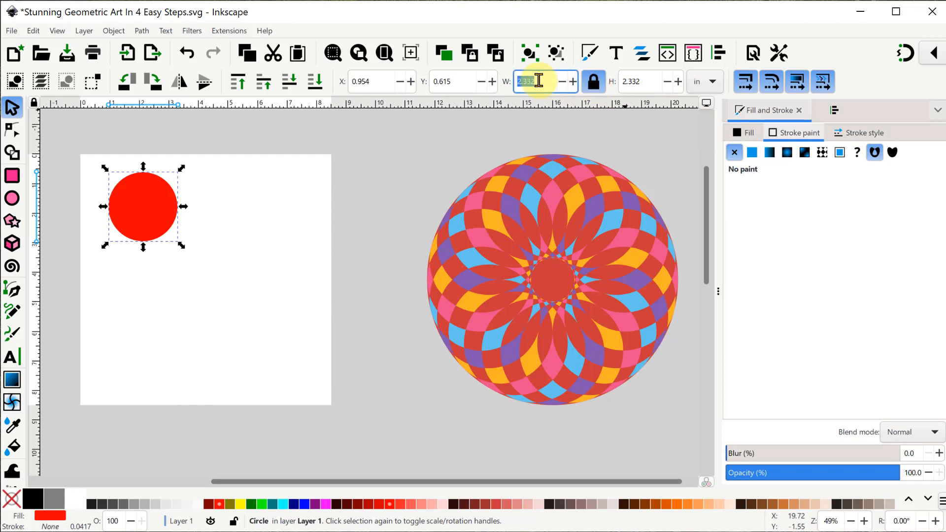
{"action": "key", "text": "BackSpace"}
{"action": "type", "text": "4.25"}
{"action": "key", "text": "Return"}
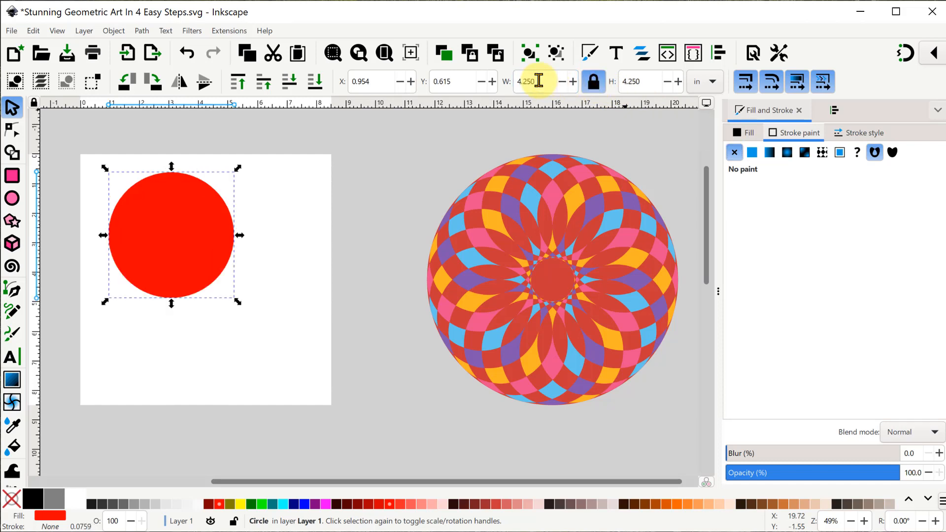
Align the circle to the top and left edges of the page
{"action": "left_click", "coordinate": [836, 111]}
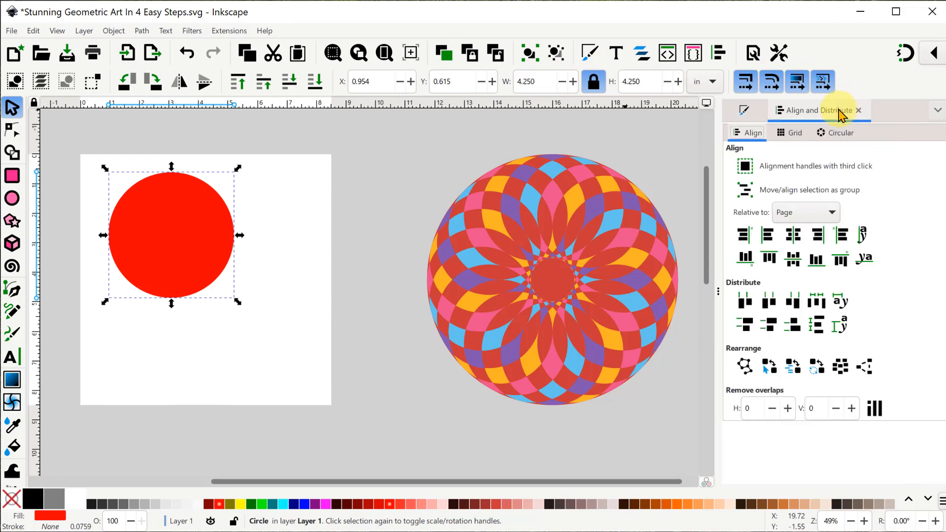
{"action": "left_click", "coordinate": [770, 255]}
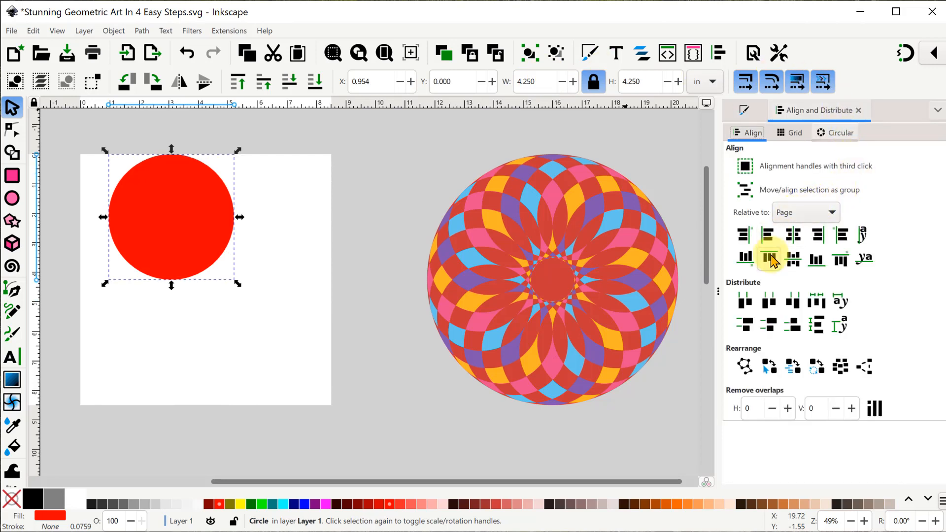
{"action": "left_click", "coordinate": [770, 237]}
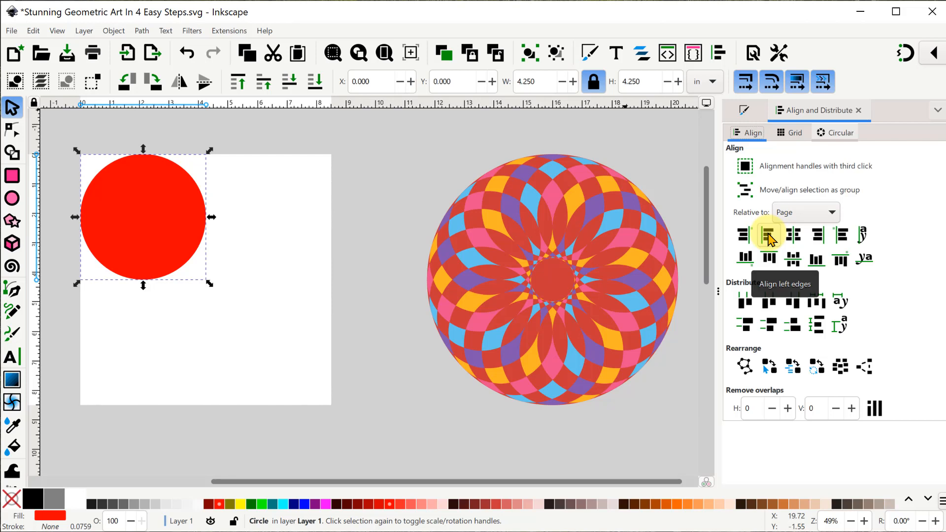
Duplicate the circle three times, aligning the copies to the page's top-right, bottom-right and bottom-left corners
{"action": "left_click", "coordinate": [818, 236]}
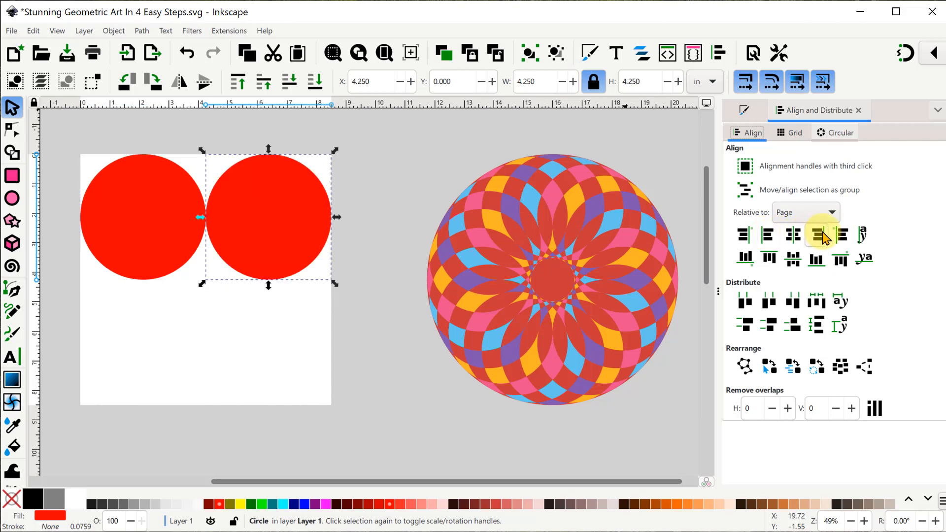
{"action": "left_click", "coordinate": [816, 259]}
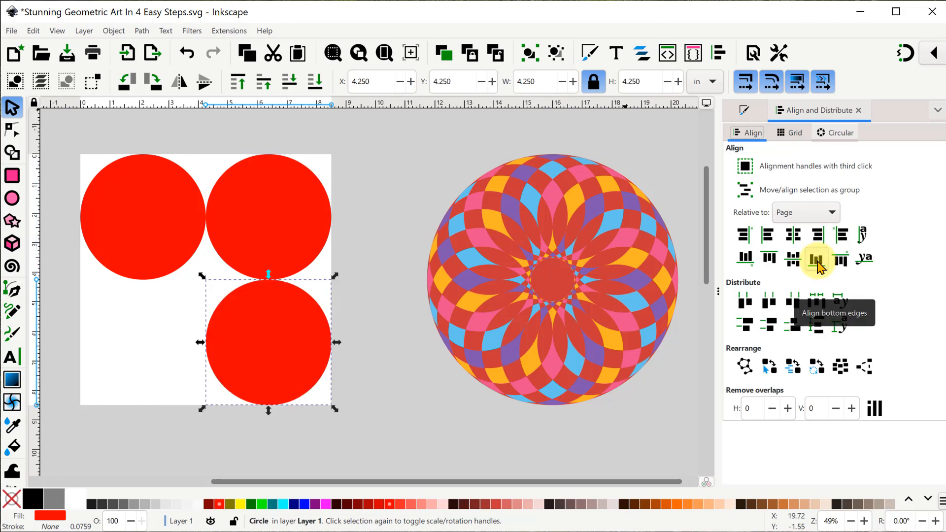
{"action": "left_click", "coordinate": [767, 240]}
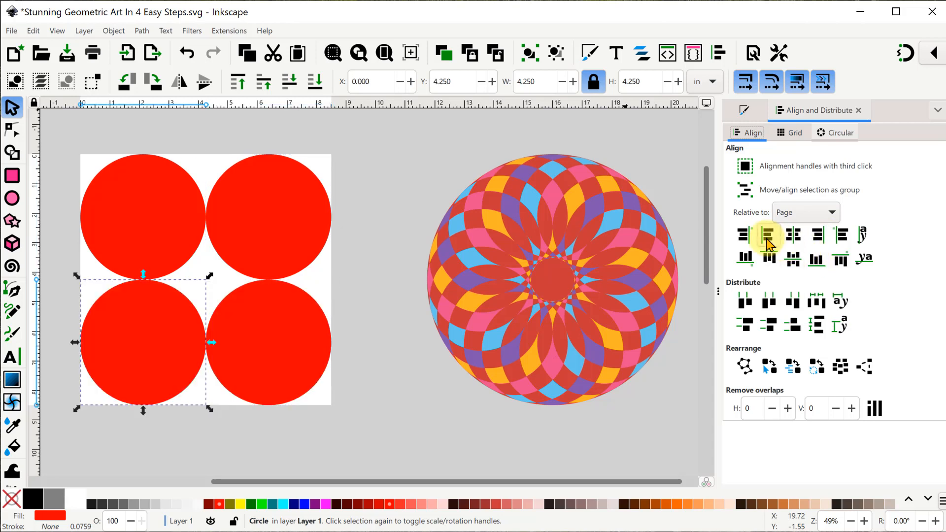
Recolour the top-right circle cyan, the bottom-right circle green and the bottom-left circle yellow
{"action": "left_click", "coordinate": [242, 226]}
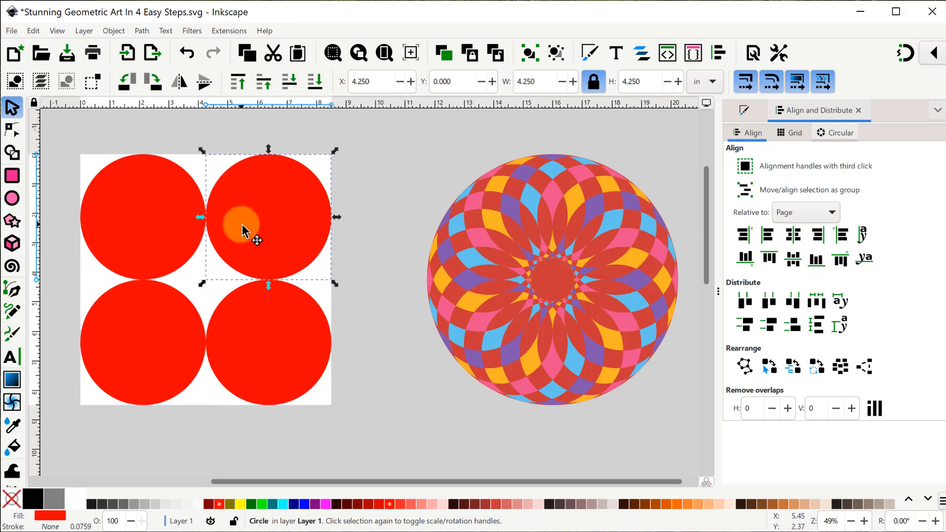
{"action": "left_click", "coordinate": [285, 503]}
{"action": "left_click", "coordinate": [260, 380]}
{"action": "left_click", "coordinate": [261, 502]}
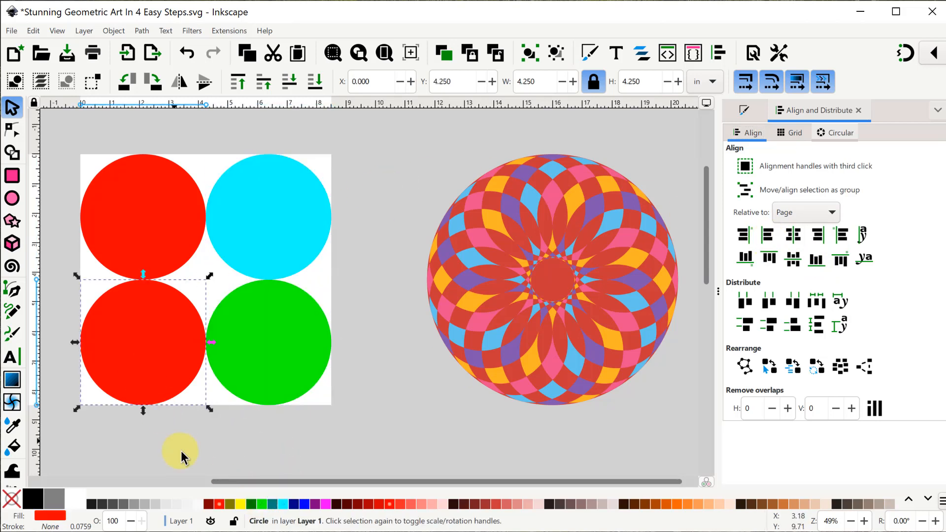
{"action": "left_click", "coordinate": [239, 504]}
Select all four circles on the page and lower their opacity to 24.6%
{"action": "mouse_move", "coordinate": [57, 141]}
{"action": "left_mouse_down"}
{"action": "mouse_move", "coordinate": [284, 376]}
{"action": "mouse_move", "coordinate": [363, 437]}
{"action": "left_mouse_up"}
{"action": "left_click", "coordinate": [740, 111]}
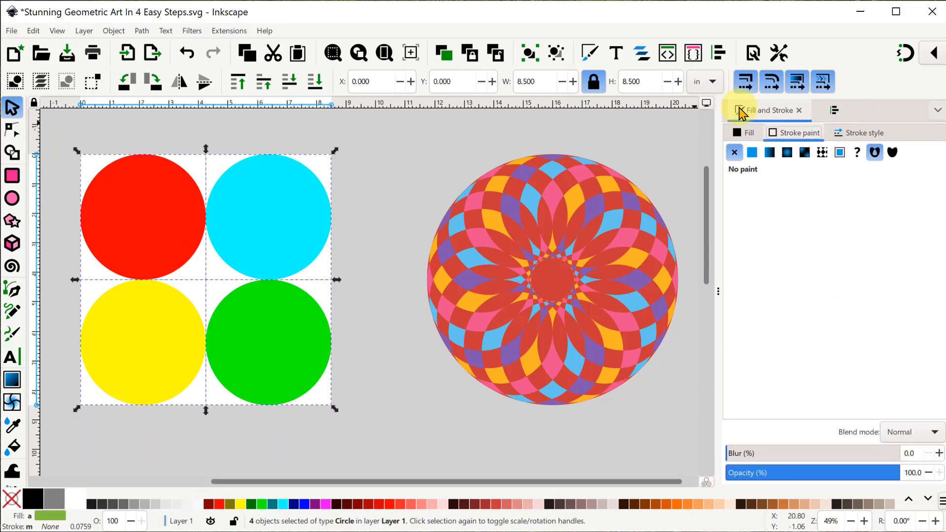
{"action": "left_click_drag", "start_coordinate": [851, 472], "coordinate": [767, 488]}
Duplicate the four circles in place and rotate the copies slightly clockwise about their common centre
{"action": "left_click_drag", "start_coordinate": [354, 215], "coordinate": [578, 201]}
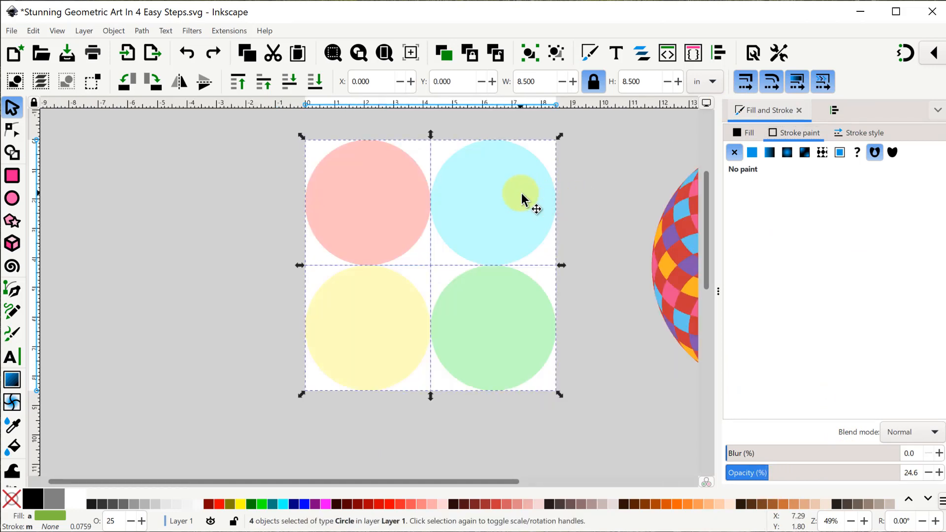
{"action": "key", "text": "ctrl"}
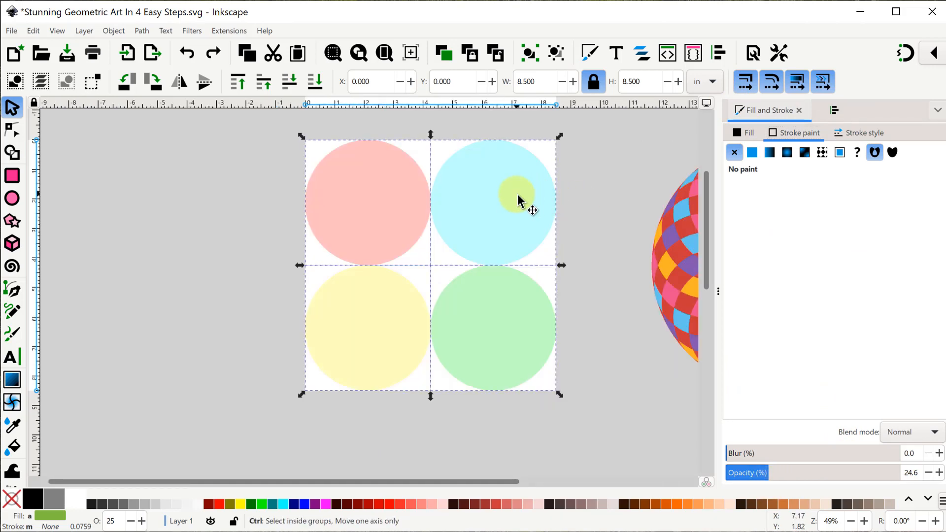
{"action": "key", "text": "ctrl+d"}
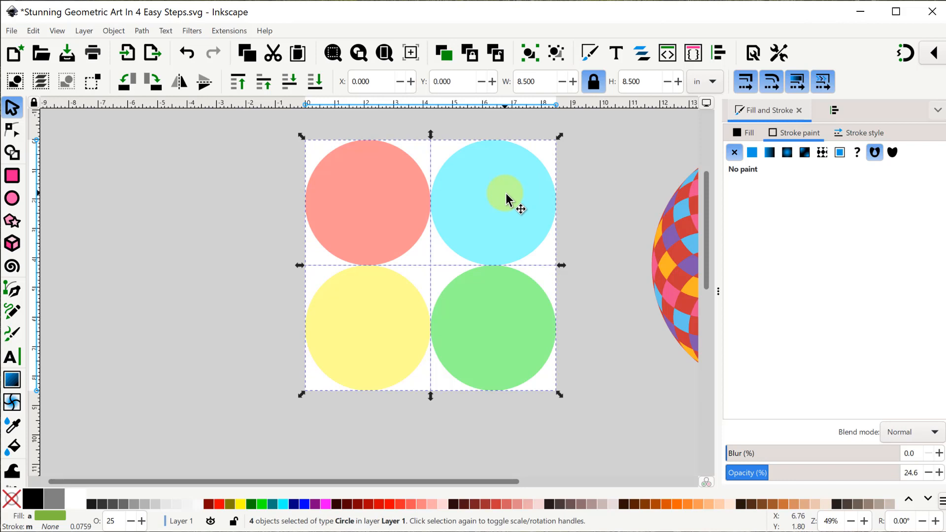
{"action": "left_click", "coordinate": [506, 194]}
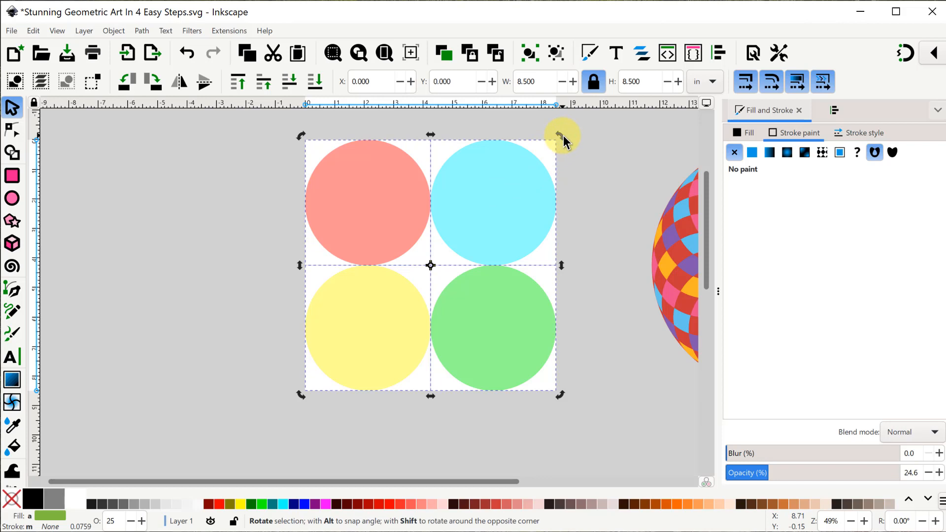
{"action": "left_click_drag", "start_coordinate": [563, 140], "coordinate": [586, 158]}
Keep duplicating the latest four circles and rotating them clockwise by the same angle until six sets form an even ring
{"action": "key", "text": "ctrl"}
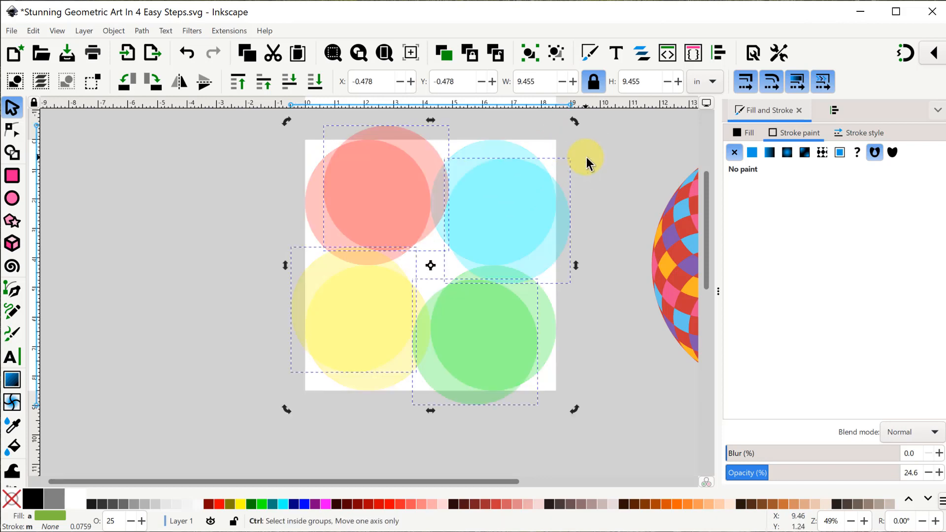
{"action": "key", "text": "ctrl+d"}
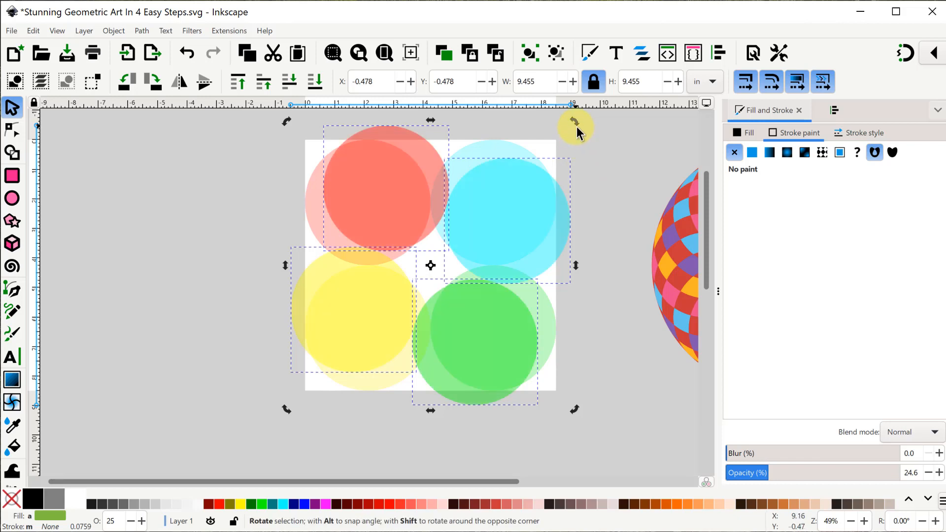
{"action": "left_click_drag", "start_coordinate": [576, 126], "coordinate": [601, 142]}
{"action": "key", "text": "ctrl+d"}
{"action": "key", "text": "ctrl+d"}
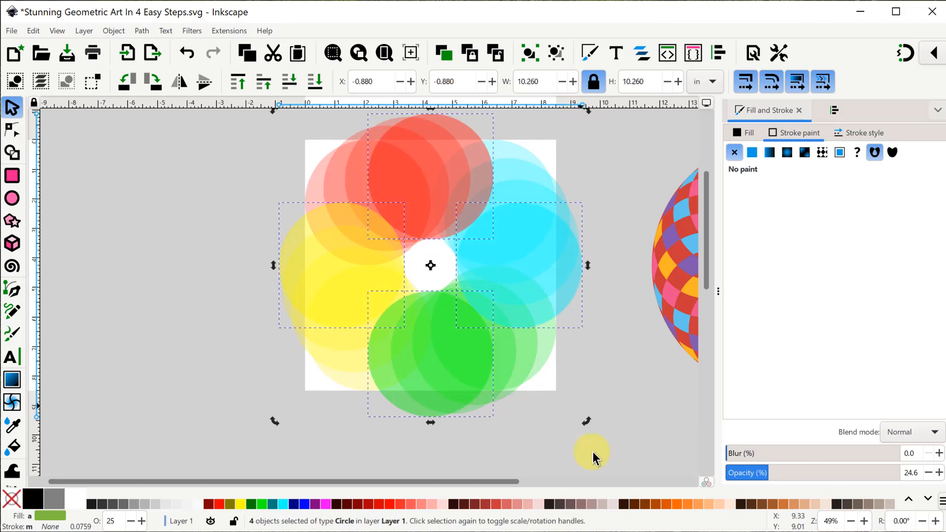
{"action": "left_click_drag", "start_coordinate": [584, 421], "coordinate": [556, 436]}
{"action": "key", "text": "ctrl+d"}
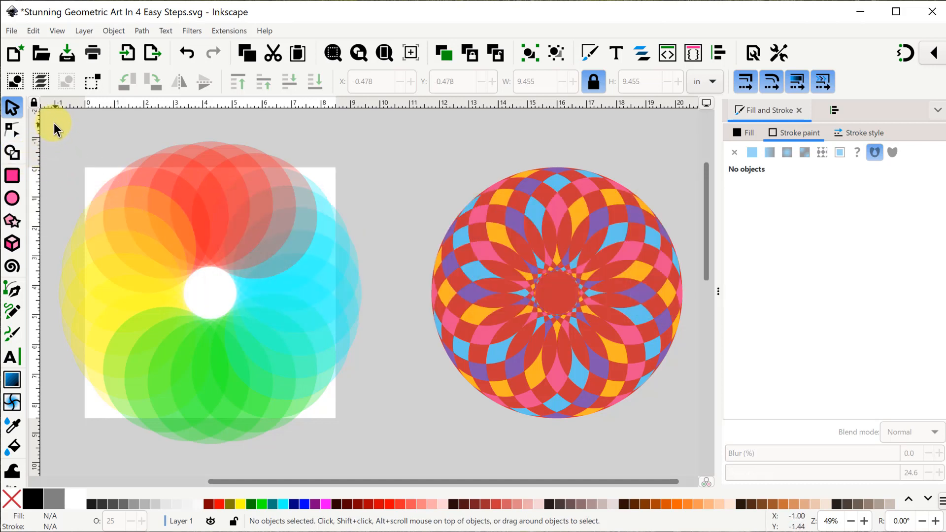
Select all 24 circles of the ring and fill them with red (#FF0000)
{"action": "mouse_move", "coordinate": [52, 122]}
{"action": "left_mouse_down"}
{"action": "mouse_move", "coordinate": [81, 222]}
{"action": "mouse_move", "coordinate": [194, 388]}
{"action": "mouse_move", "coordinate": [338, 453]}
{"action": "mouse_move", "coordinate": [388, 453]}
{"action": "left_mouse_up"}
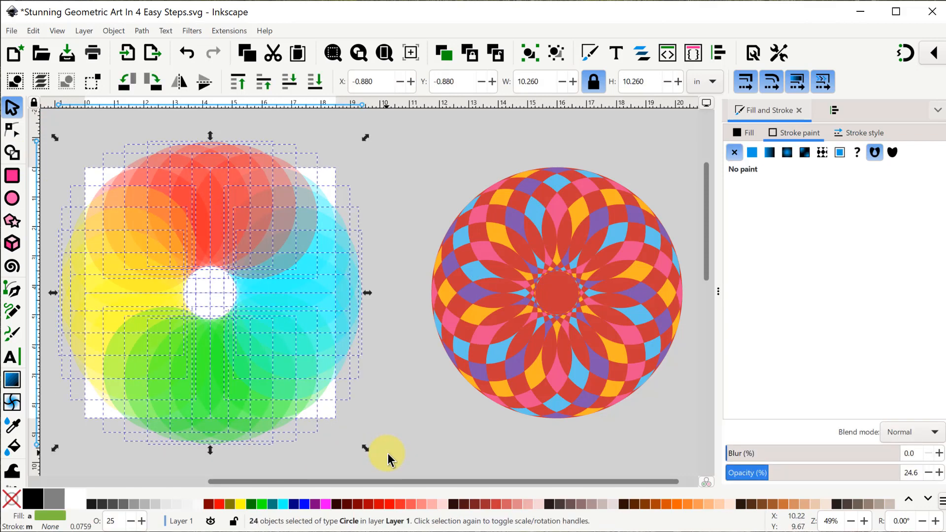
{"action": "left_click", "coordinate": [216, 503]}
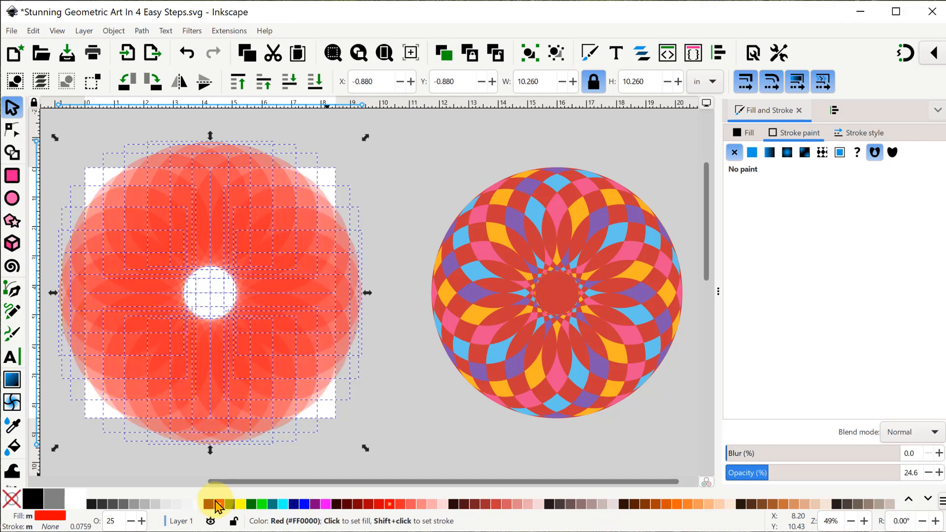
Raise the opacity of the 24 selected red circles to 100%
{"action": "left_click", "coordinate": [764, 474]}
{"action": "left_click_drag", "start_coordinate": [810, 477], "coordinate": [911, 473]}
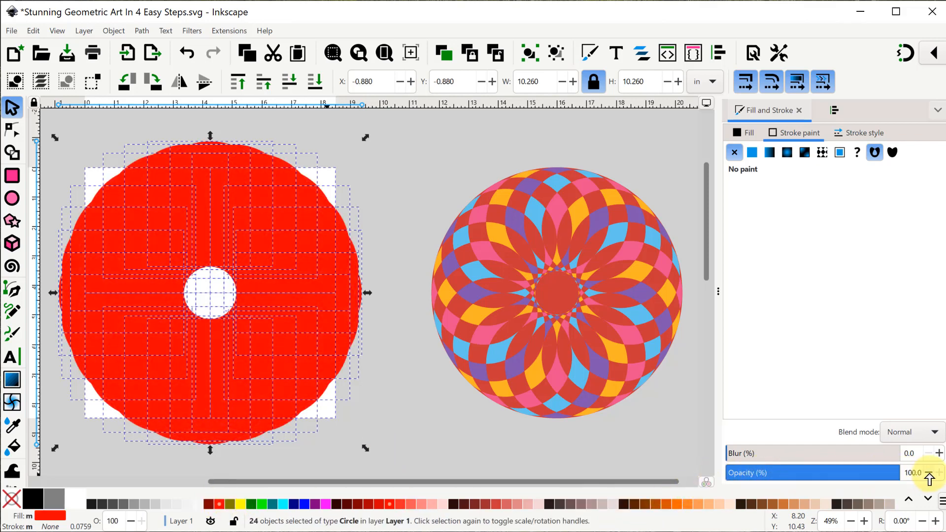
Try uniting several petal fragments and two crescents of the ring with the Shape Builder, and discard the result
{"action": "left_click", "coordinate": [17, 157]}
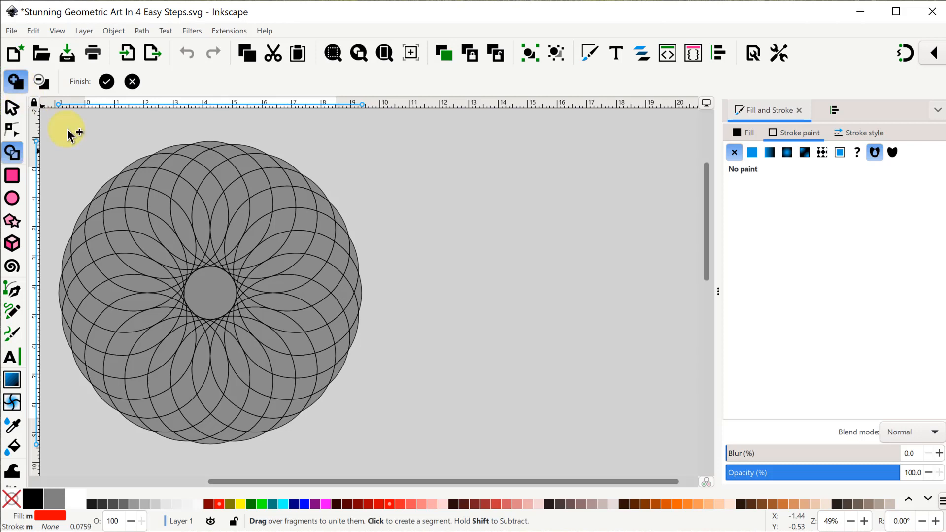
{"action": "left_click", "coordinate": [183, 222]}
{"action": "left_click", "coordinate": [205, 224]}
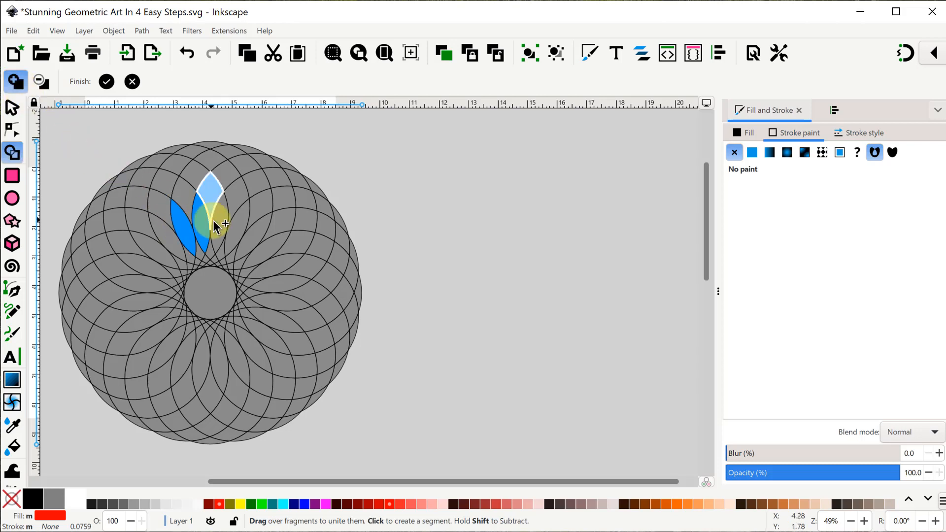
{"action": "left_click", "coordinate": [218, 225]}
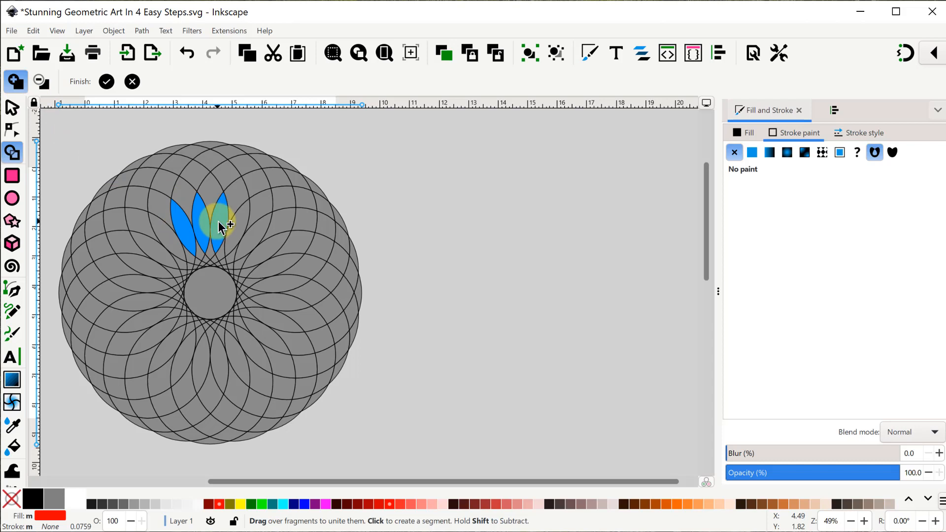
{"action": "mouse_move", "coordinate": [212, 151]}
{"action": "left_mouse_down"}
{"action": "mouse_move", "coordinate": [226, 152]}
{"action": "mouse_move", "coordinate": [257, 210]}
{"action": "mouse_move", "coordinate": [256, 247]}
{"action": "left_mouse_up"}
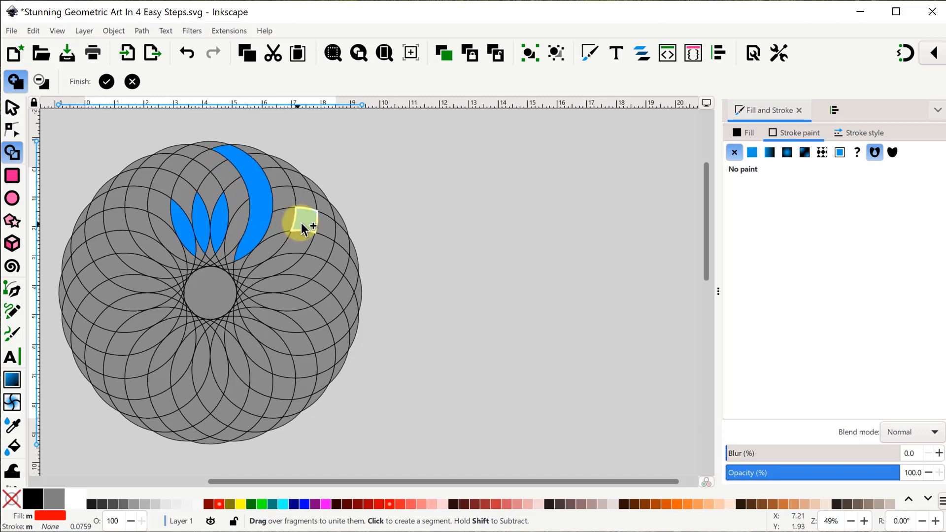
{"action": "mouse_move", "coordinate": [306, 219]}
{"action": "left_mouse_down"}
{"action": "mouse_move", "coordinate": [302, 248]}
{"action": "mouse_move", "coordinate": [273, 266]}
{"action": "mouse_move", "coordinate": [278, 272]}
{"action": "left_mouse_up"}
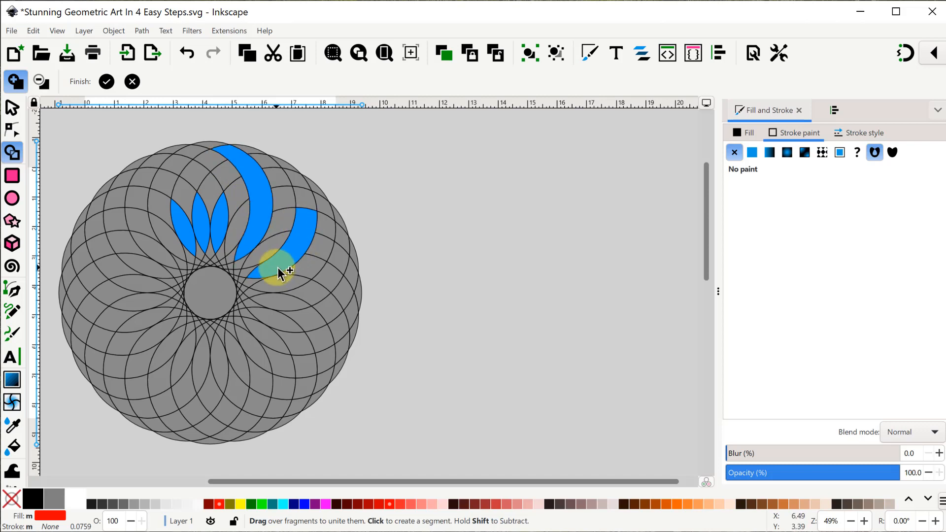
{"action": "key", "text": "ctrl+z"}
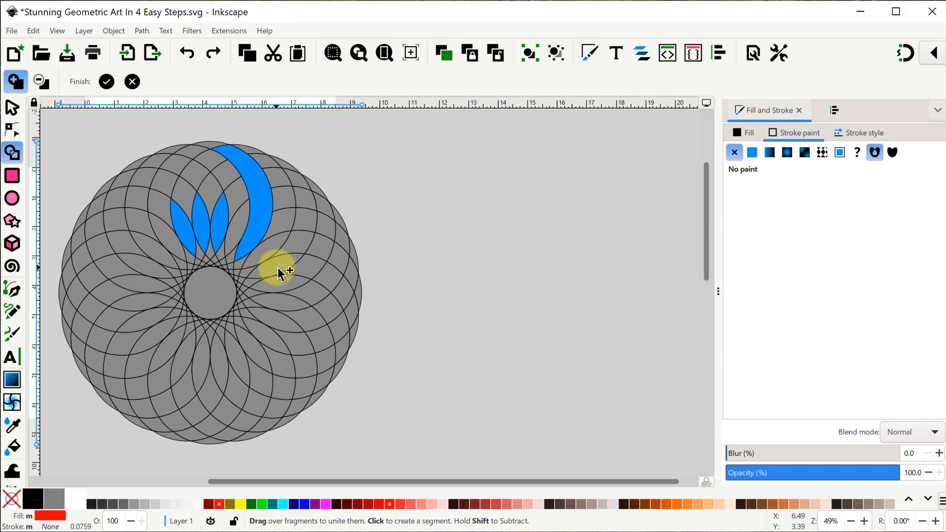
{"action": "left_click", "coordinate": [132, 82]}
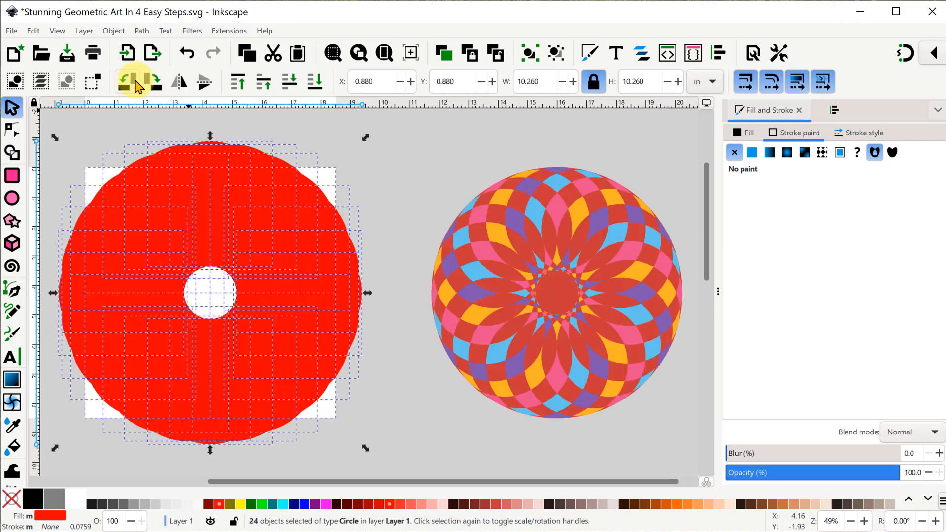
Try removing several petal fragments and a crescent from the ring with the Shape Builder's delete mode, and undo the result
{"action": "left_click", "coordinate": [138, 87]}
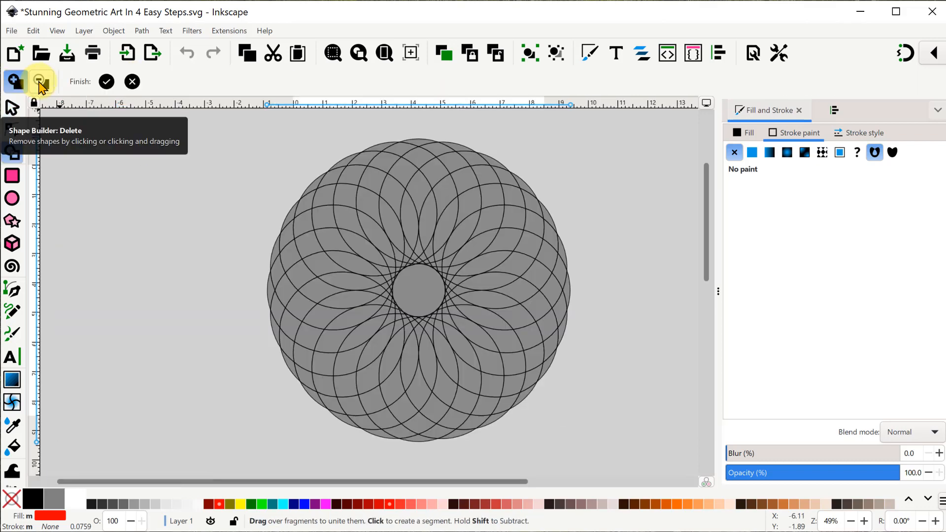
{"action": "left_click", "coordinate": [39, 83]}
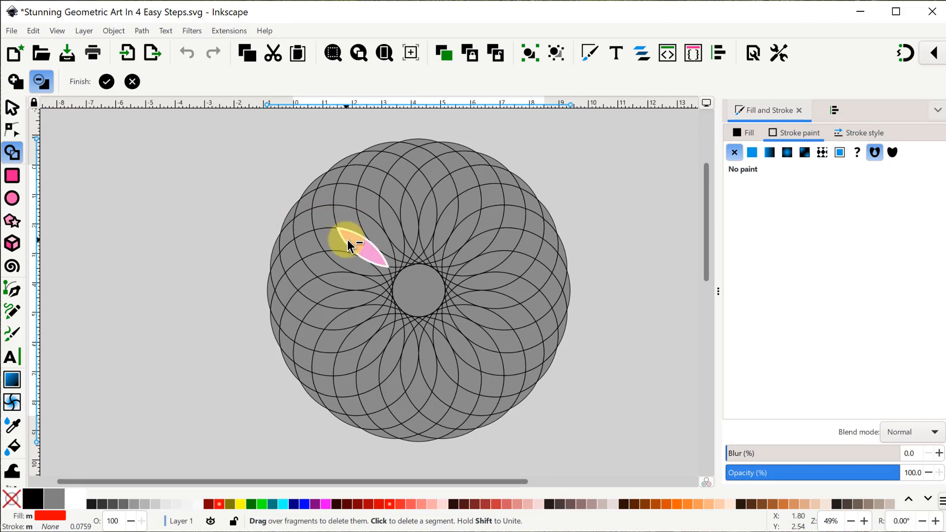
{"action": "left_click_drag", "start_coordinate": [347, 240], "coordinate": [365, 223]}
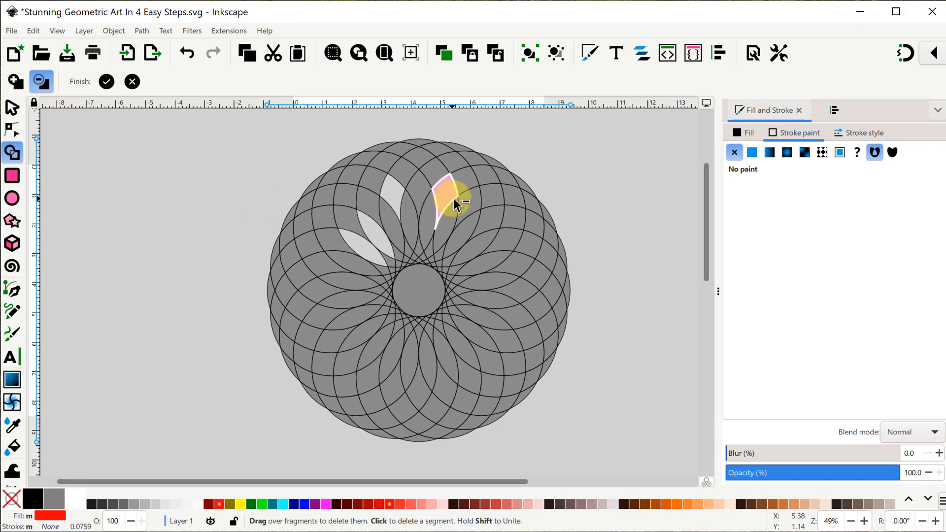
{"action": "left_click_drag", "start_coordinate": [470, 204], "coordinate": [498, 202]}
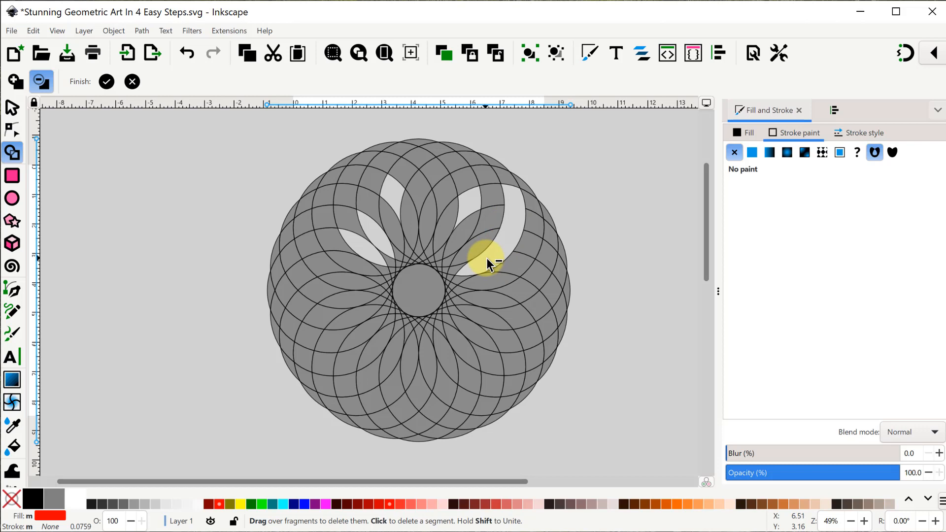
{"action": "left_click", "coordinate": [106, 82]}
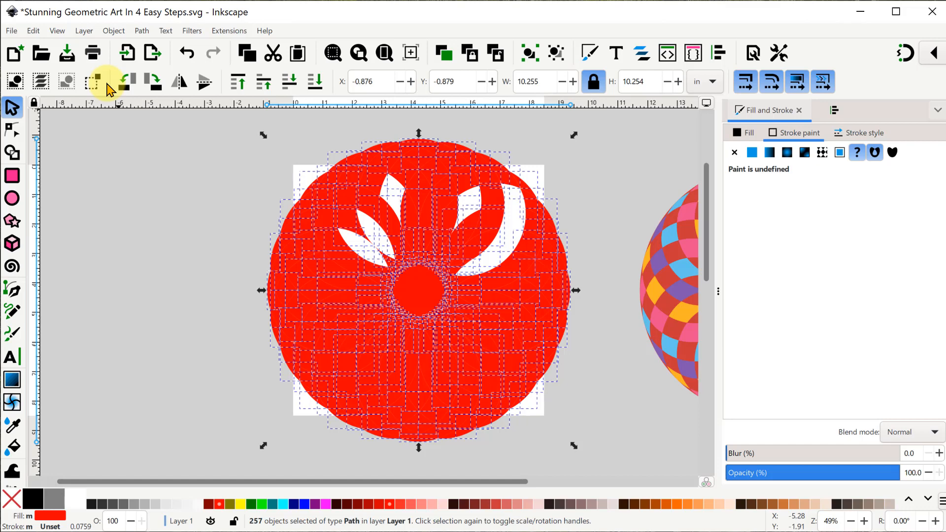
{"action": "key", "text": "ctrl+z"}
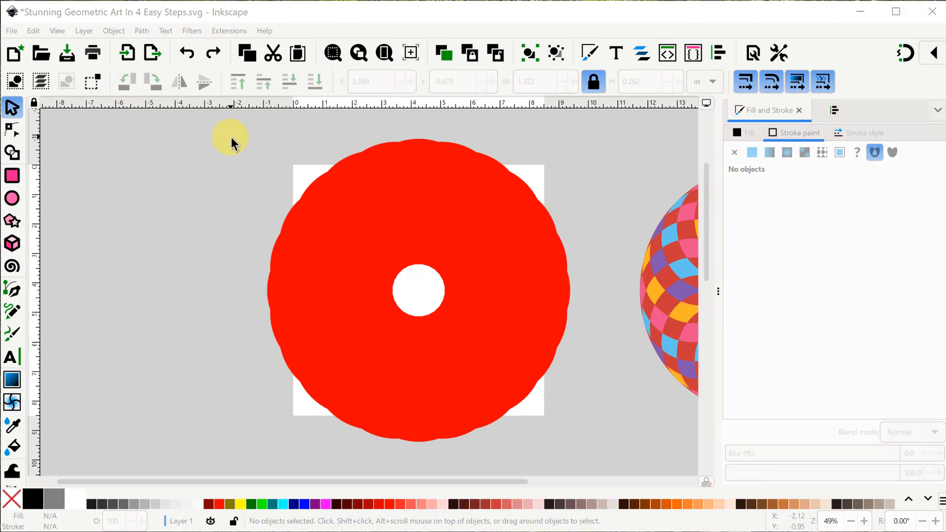
With all 24 circles in the Shape Builder's unite mode, create alternate segments down the vertical axis from the top edge to the centre hole
{"action": "left_click_drag", "start_coordinate": [231, 137], "coordinate": [584, 454]}
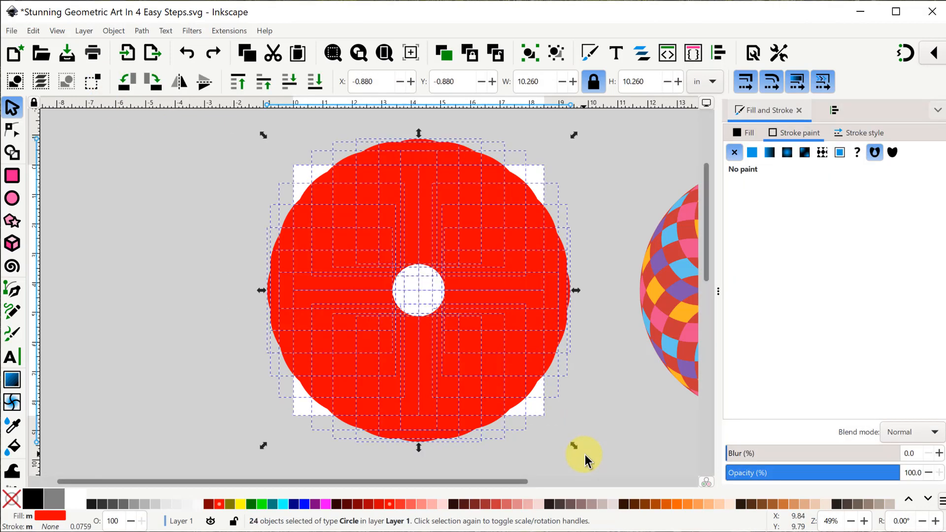
{"action": "left_click", "coordinate": [12, 153]}
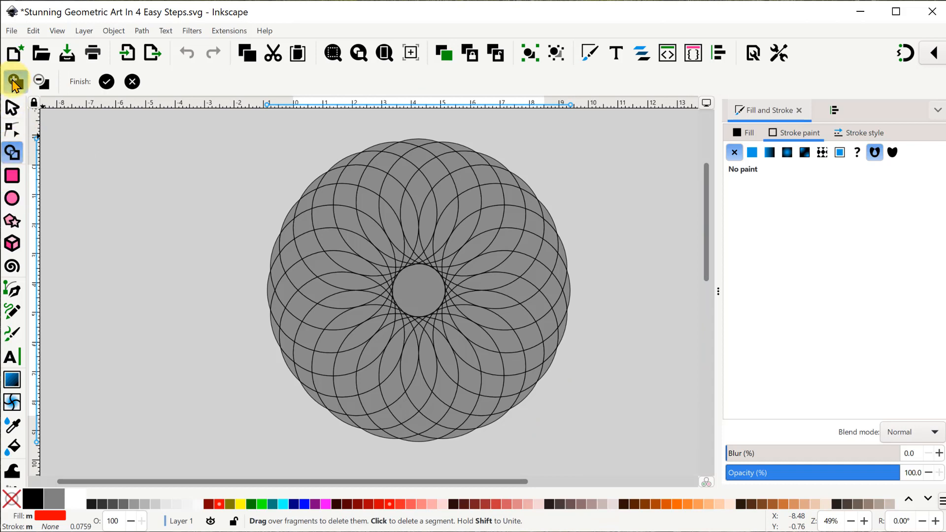
{"action": "left_click", "coordinate": [14, 82]}
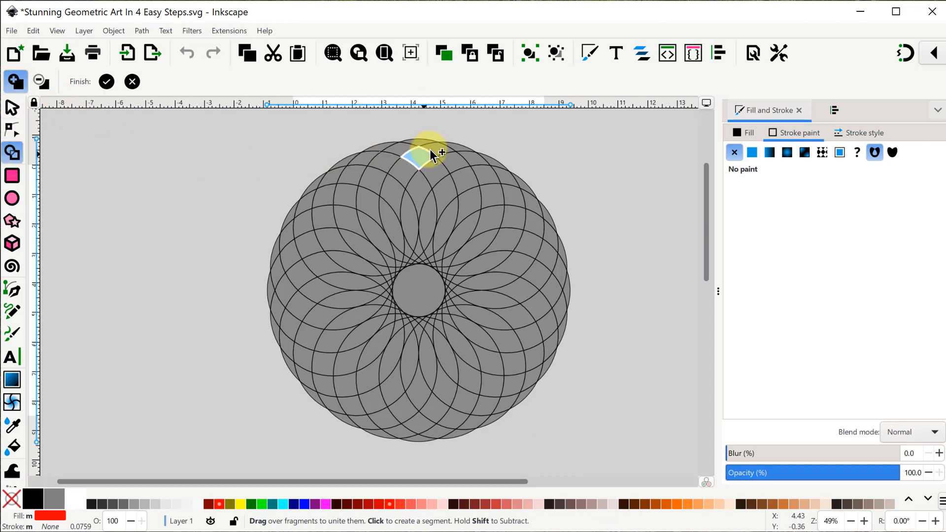
{"action": "left_click_drag", "start_coordinate": [420, 157], "coordinate": [425, 349]}
{"action": "scroll", "coordinate": [418, 252], "scroll_direction": "up", "scroll_amount": 5}
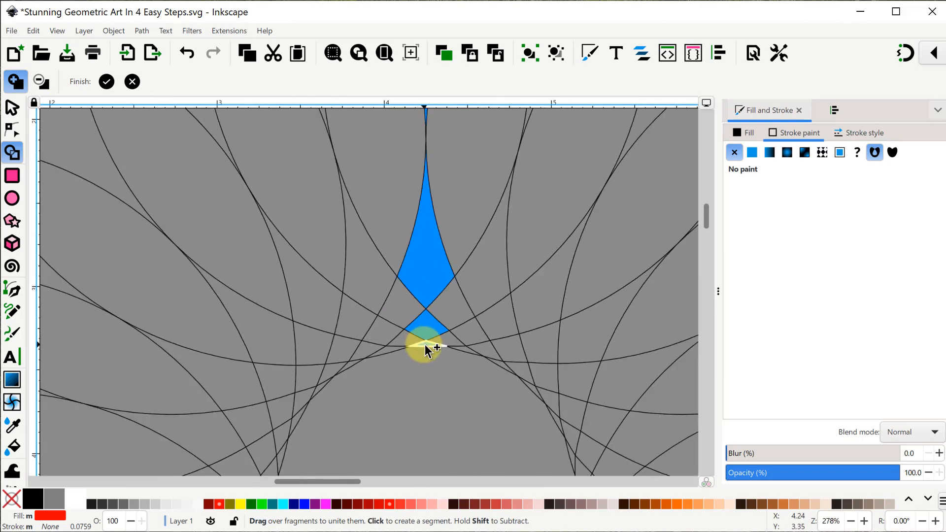
{"action": "left_click", "coordinate": [384, 53]}
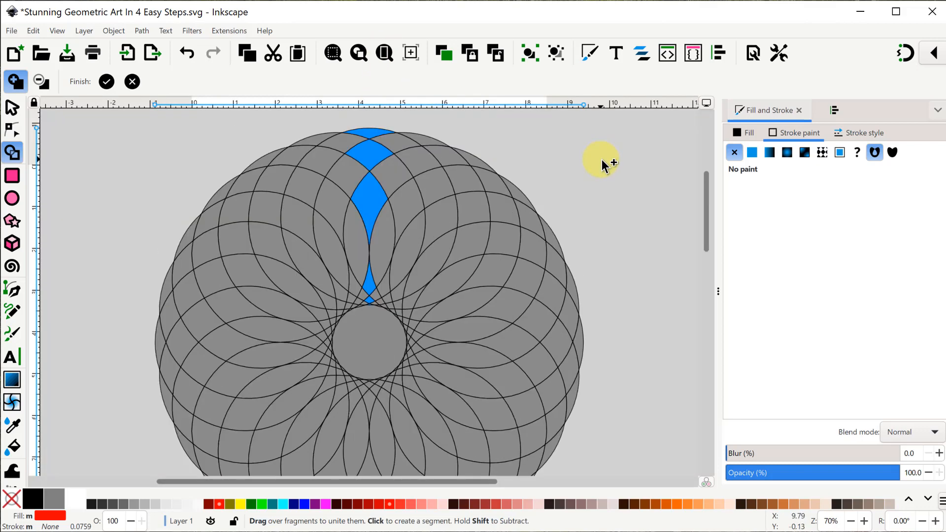
Create segments from alternate fragments all around the outer bands of the ring to form a checkerboard pattern
{"action": "left_click_drag", "start_coordinate": [403, 136], "coordinate": [549, 215]}
{"action": "mouse_move", "coordinate": [558, 446]}
{"action": "left_mouse_down"}
{"action": "mouse_move", "coordinate": [522, 393]}
{"action": "mouse_move", "coordinate": [387, 461]}
{"action": "mouse_move", "coordinate": [269, 449]}
{"action": "mouse_move", "coordinate": [161, 306]}
{"action": "mouse_move", "coordinate": [156, 234]}
{"action": "mouse_move", "coordinate": [93, 288]}
{"action": "mouse_move", "coordinate": [224, 244]}
{"action": "mouse_move", "coordinate": [311, 189]}
{"action": "mouse_move", "coordinate": [441, 223]}
{"action": "mouse_move", "coordinate": [534, 296]}
{"action": "mouse_move", "coordinate": [559, 422]}
{"action": "mouse_move", "coordinate": [528, 339]}
{"action": "mouse_move", "coordinate": [432, 422]}
{"action": "mouse_move", "coordinate": [294, 418]}
{"action": "mouse_move", "coordinate": [199, 332]}
{"action": "mouse_move", "coordinate": [188, 205]}
{"action": "mouse_move", "coordinate": [271, 254]}
{"action": "mouse_move", "coordinate": [266, 230]}
{"action": "mouse_move", "coordinate": [413, 250]}
{"action": "mouse_move", "coordinate": [471, 297]}
{"action": "mouse_move", "coordinate": [511, 388]}
{"action": "mouse_move", "coordinate": [446, 379]}
{"action": "left_mouse_up"}
{"action": "left_click", "coordinate": [370, 382]}
{"action": "left_click", "coordinate": [298, 366]}
{"action": "left_click", "coordinate": [241, 313]}
{"action": "left_click", "coordinate": [230, 244]}
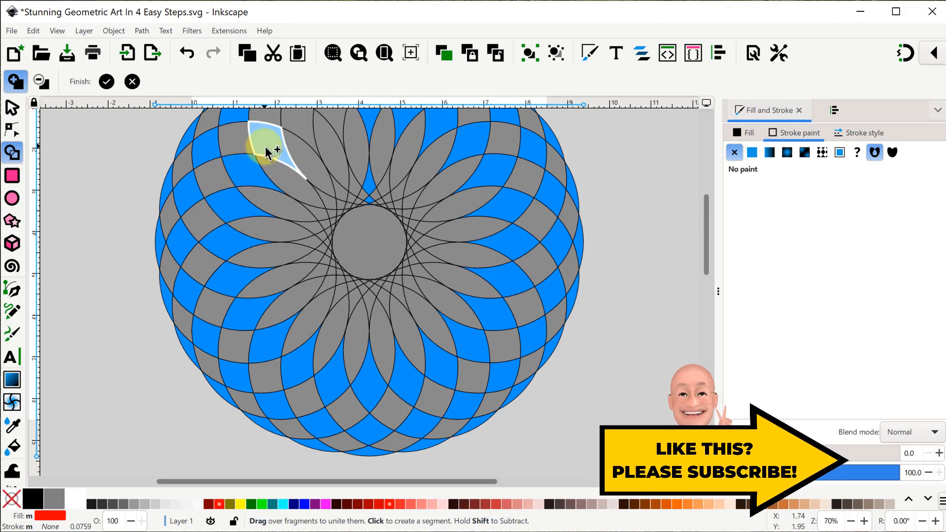
{"action": "left_click", "coordinate": [264, 146]}
Continue the alternating pattern by creating segments from the tapered fragments between the petals near the centre hole
{"action": "scroll", "coordinate": [335, 128], "scroll_direction": "up", "scroll_amount": 4}
{"action": "scroll", "coordinate": [416, 267], "scroll_direction": "up", "scroll_amount": 3}
{"action": "left_click", "coordinate": [367, 338]}
{"action": "left_click", "coordinate": [425, 386]}
{"action": "scroll", "coordinate": [433, 379], "scroll_direction": "down", "scroll_amount": 3}
{"action": "left_click", "coordinate": [437, 359]}
{"action": "left_click", "coordinate": [394, 423]}
{"action": "scroll", "coordinate": [393, 421], "scroll_direction": "down", "scroll_amount": 2}
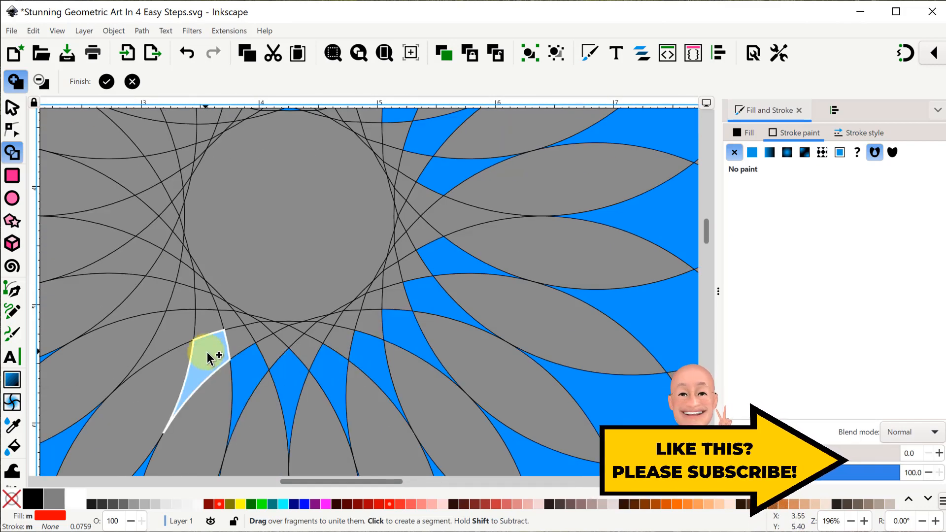
{"action": "left_click", "coordinate": [207, 352]}
{"action": "scroll", "coordinate": [152, 151], "scroll_direction": "up", "scroll_amount": 4}
{"action": "left_click", "coordinate": [207, 270]}
{"action": "left_click", "coordinate": [240, 267]}
Create segments from the small alternate fragments in the inner bands surrounding the centre hole
{"action": "scroll", "coordinate": [399, 340], "scroll_direction": "up", "scroll_amount": 2}
{"action": "left_click", "coordinate": [448, 236]}
{"action": "left_click", "coordinate": [555, 298]}
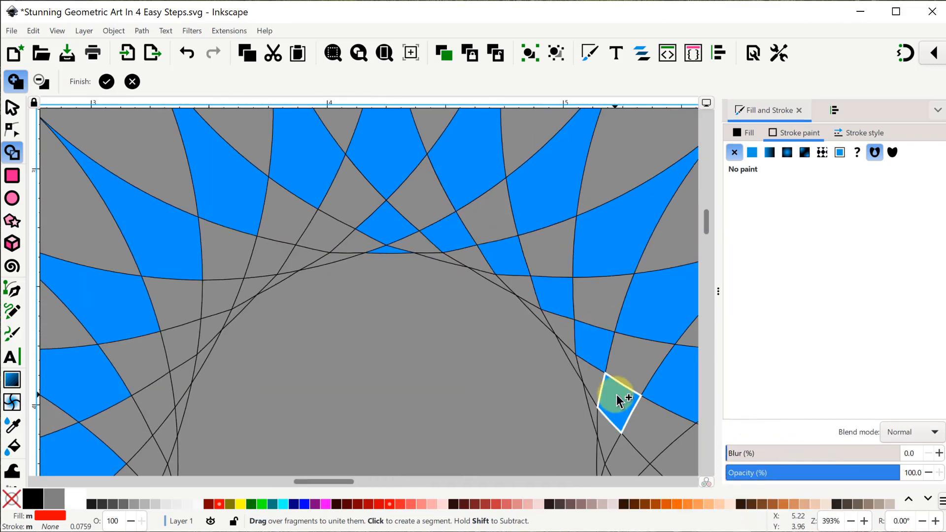
{"action": "left_click", "coordinate": [616, 397]}
{"action": "scroll", "coordinate": [618, 399], "scroll_direction": "down", "scroll_amount": 4}
{"action": "left_click", "coordinate": [553, 433]}
{"action": "scroll", "coordinate": [551, 434], "scroll_direction": "down", "scroll_amount": 3}
{"action": "left_click", "coordinate": [266, 316]}
{"action": "scroll", "coordinate": [180, 227], "scroll_direction": "up", "scroll_amount": 5}
{"action": "left_click", "coordinate": [186, 243]}
{"action": "scroll", "coordinate": [182, 231], "scroll_direction": "up", "scroll_amount": 4}
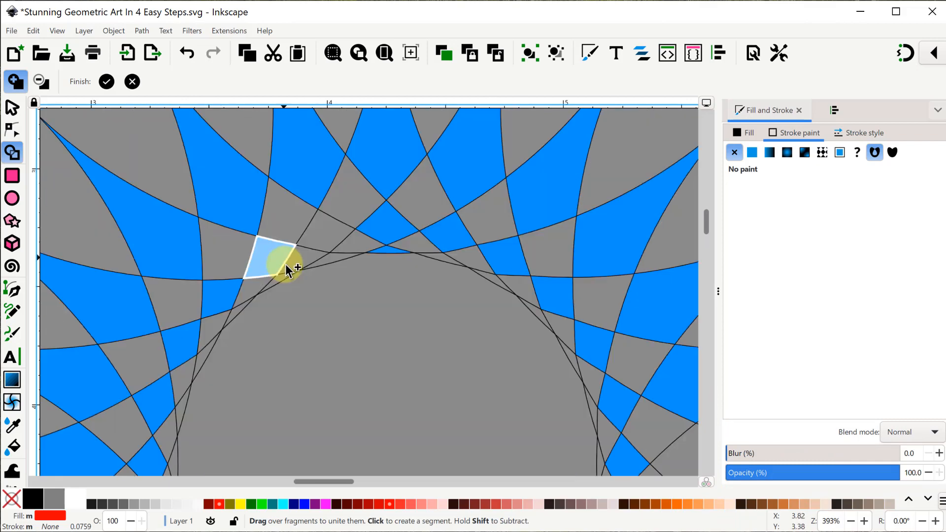
{"action": "left_click", "coordinate": [283, 263]}
Create segments from the tiny alternate slivers along the edge of the centre hole and apply the Shape Builder result
{"action": "scroll", "coordinate": [470, 334], "scroll_direction": "up", "scroll_amount": 2}
{"action": "left_click", "coordinate": [596, 284]}
{"action": "scroll", "coordinate": [597, 291], "scroll_direction": "right", "scroll_amount": 5}
{"action": "left_click", "coordinate": [366, 256]}
{"action": "scroll", "coordinate": [417, 354], "scroll_direction": "down", "scroll_amount": 5}
{"action": "left_click", "coordinate": [418, 281]}
{"action": "scroll", "coordinate": [414, 290], "scroll_direction": "down", "scroll_amount": 3}
{"action": "left_click", "coordinate": [217, 394]}
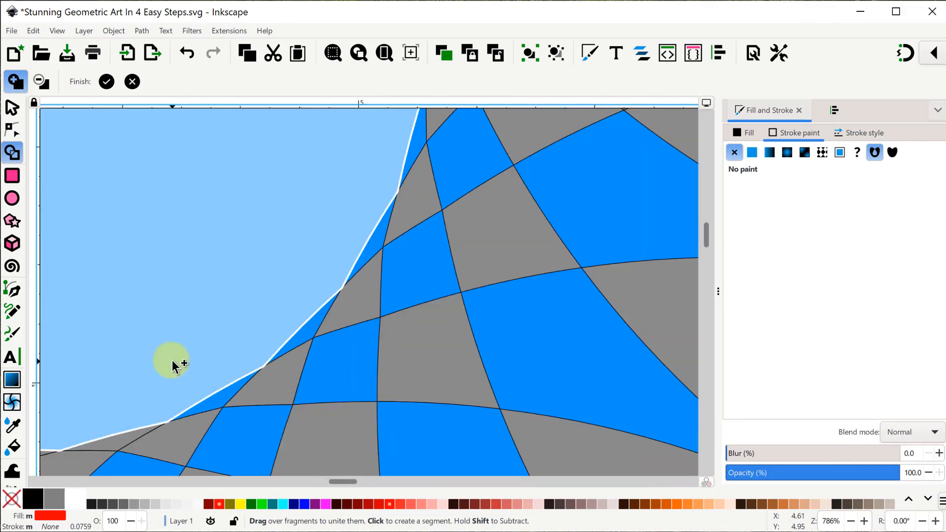
{"action": "scroll", "coordinate": [173, 364], "scroll_direction": "left", "scroll_amount": 6}
{"action": "left_click", "coordinate": [352, 295]}
{"action": "scroll", "coordinate": [130, 163], "scroll_direction": "up", "scroll_amount": 5}
{"action": "scroll", "coordinate": [493, 306], "scroll_direction": "down", "scroll_amount": 8}
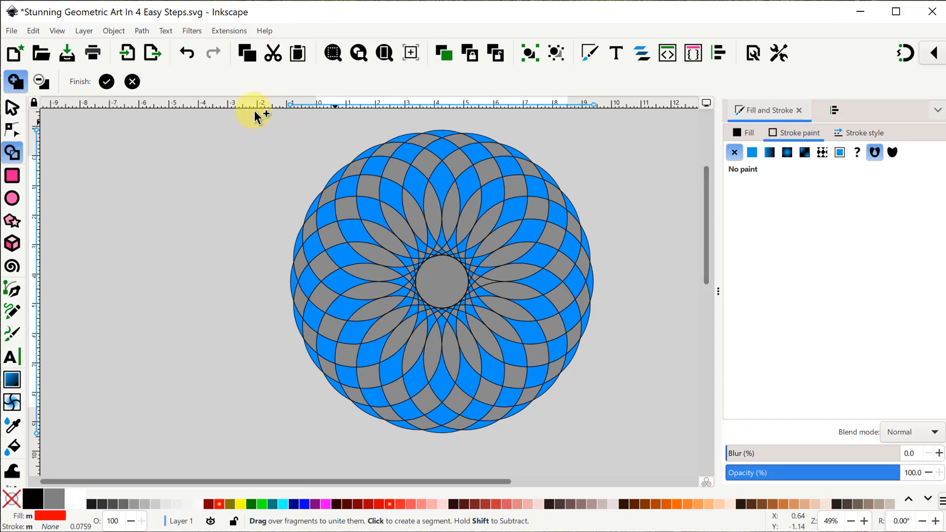
{"action": "left_click", "coordinate": [107, 82]}
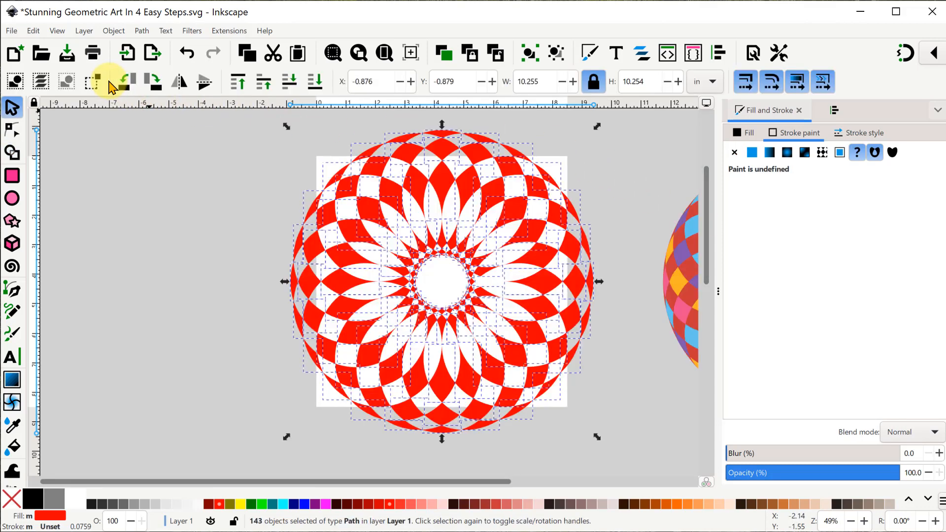
Deselect the checkered pieces and examine the fill colour codes of the purple, blue, pink and orange swatches
{"action": "left_click_drag", "start_coordinate": [258, 481], "coordinate": [428, 502]}
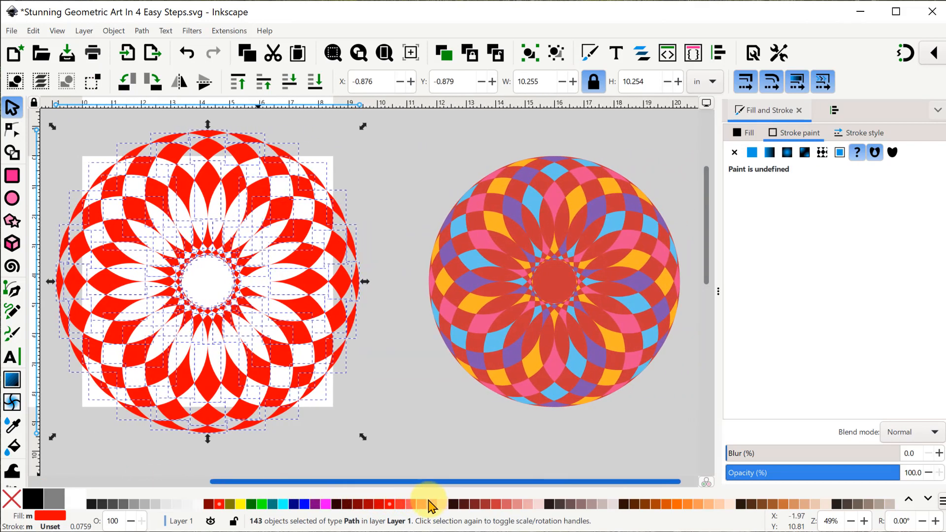
{"action": "left_click", "coordinate": [466, 448]}
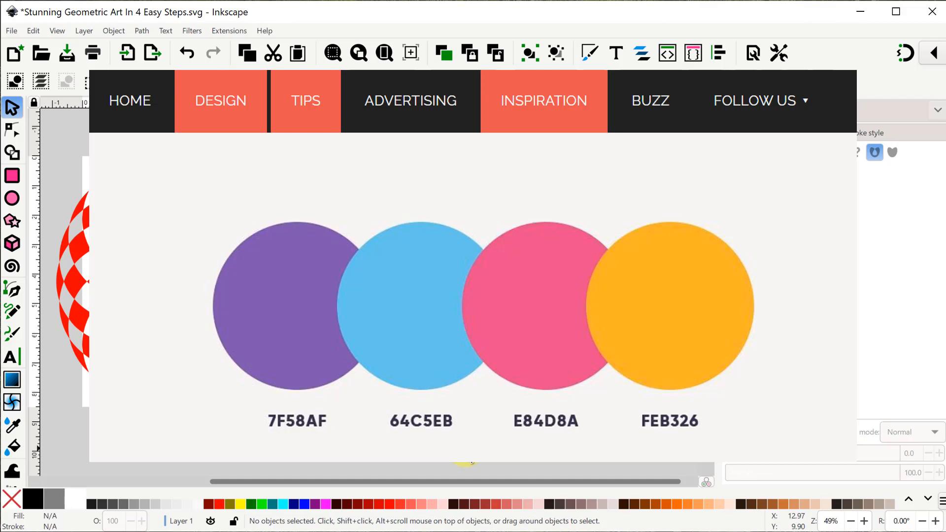
{"action": "left_click", "coordinate": [407, 189]}
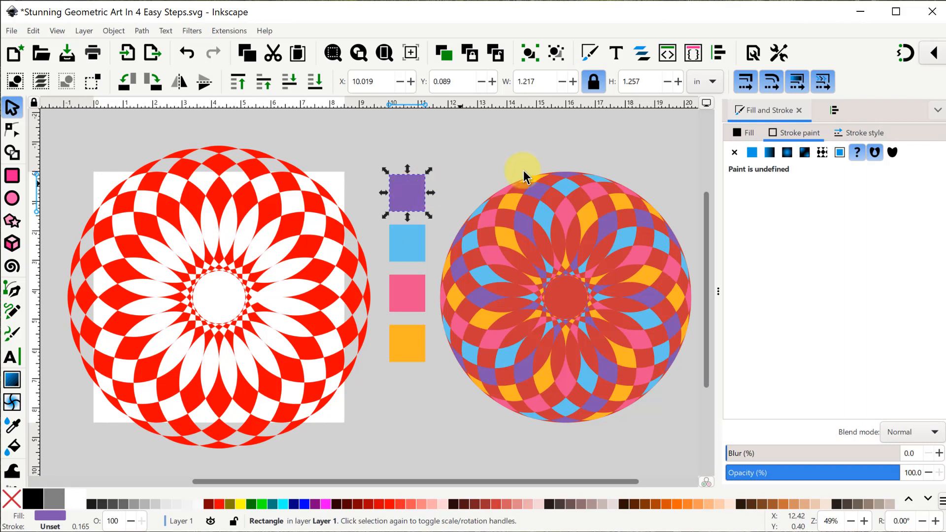
{"action": "left_click", "coordinate": [749, 133]}
{"action": "left_click", "coordinate": [415, 239]}
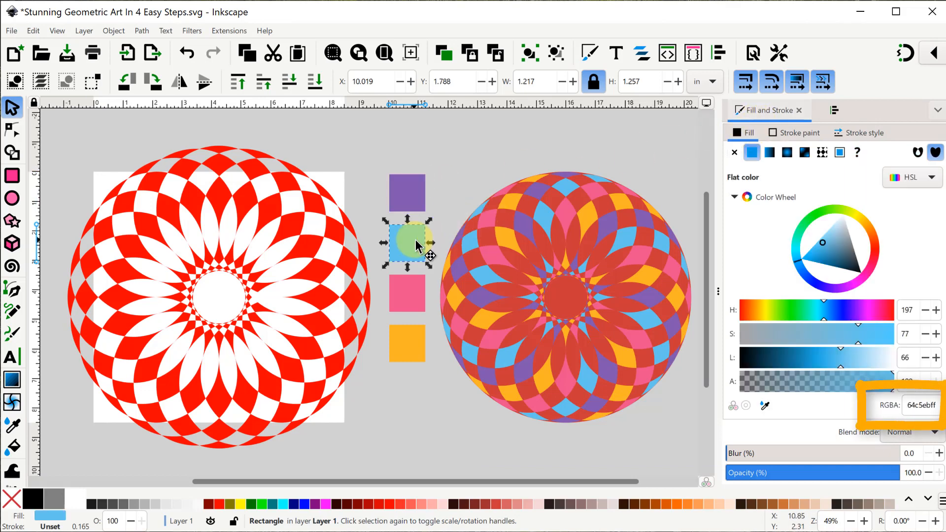
{"action": "left_click", "coordinate": [407, 297]}
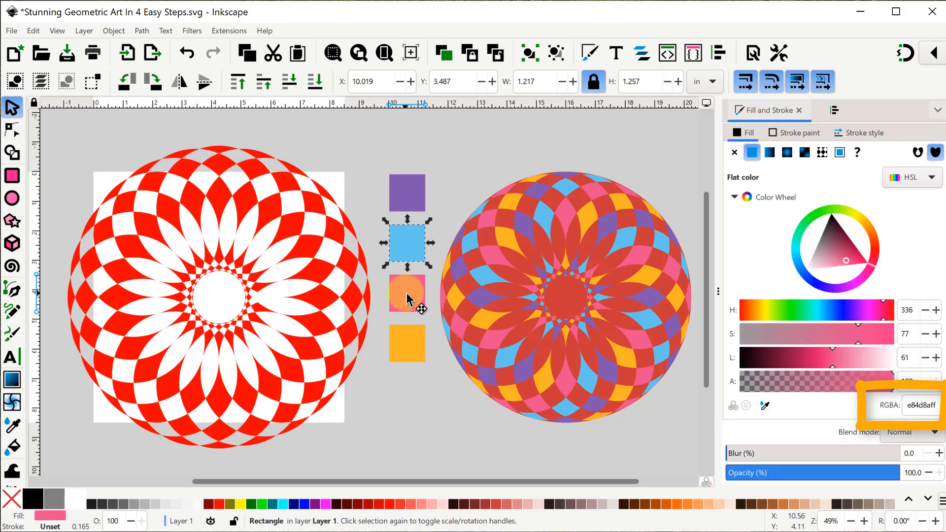
{"action": "left_click", "coordinate": [406, 342]}
Recolour the topmost outer piece and the next two clockwise purple, blue (64c5ebff) and pink (e84d8aff), sampling each colour from its swatch
{"action": "left_click", "coordinate": [223, 149]}
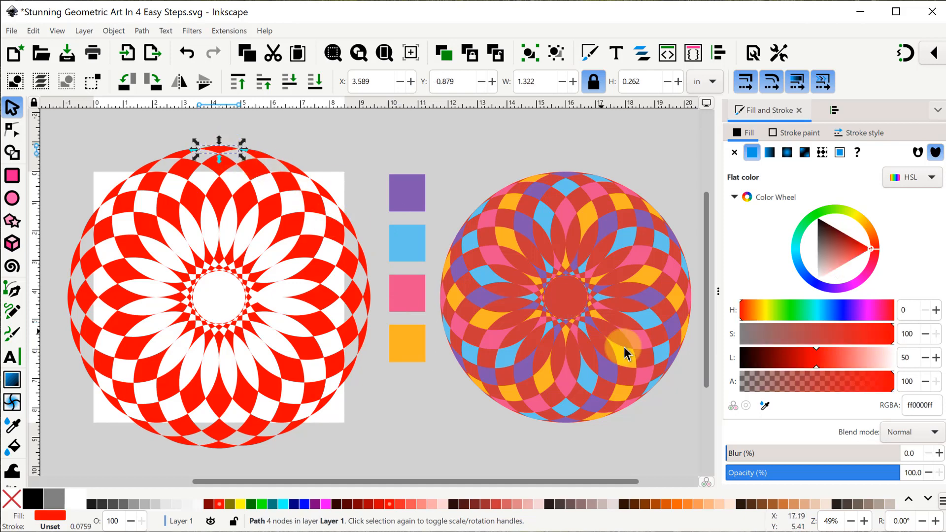
{"action": "left_click", "coordinate": [762, 406]}
{"action": "left_click", "coordinate": [407, 192]}
{"action": "left_click", "coordinate": [254, 153]}
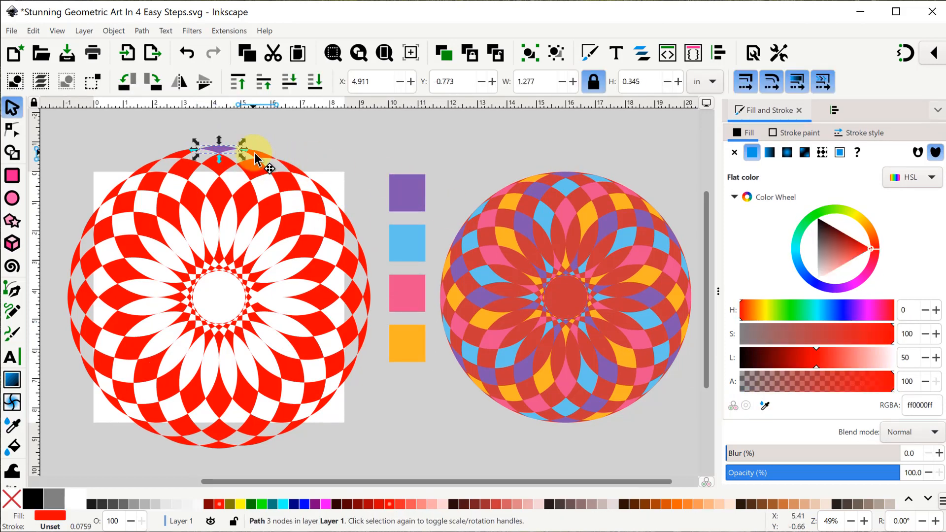
{"action": "left_click", "coordinate": [764, 406]}
{"action": "left_click", "coordinate": [409, 242]}
{"action": "left_click", "coordinate": [293, 170]}
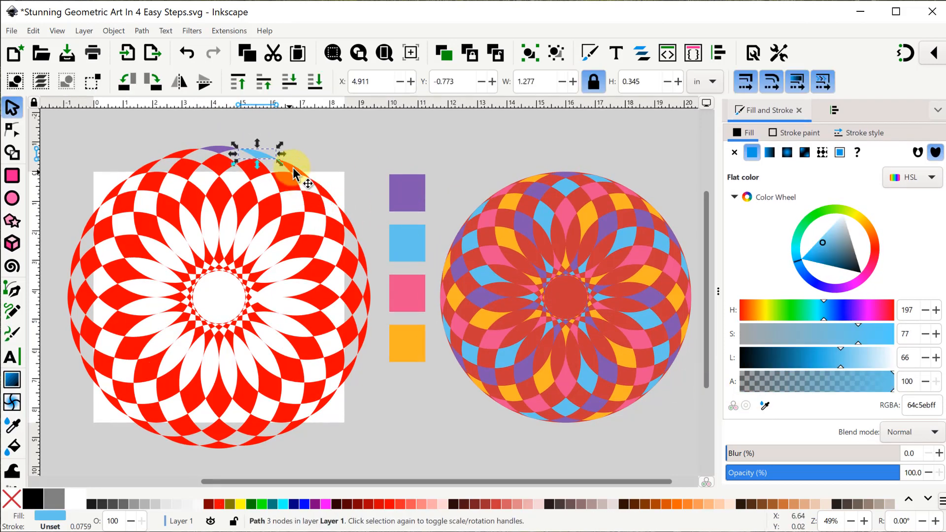
{"action": "left_click", "coordinate": [764, 405]}
{"action": "left_click", "coordinate": [408, 293]}
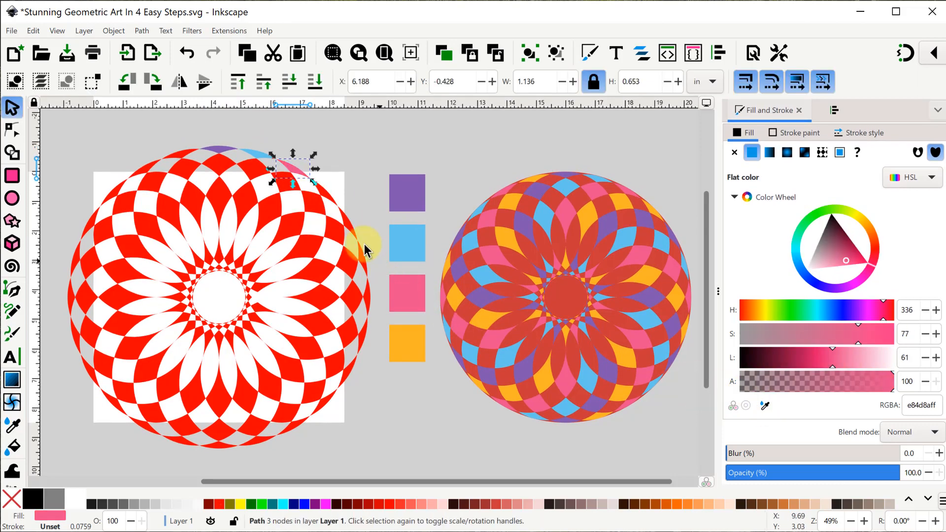
Recolour the fourth outer piece clockwise from the top orange and the second ring's top piece blue (64c5ebff), sampling the swatches
{"action": "left_click", "coordinate": [318, 192]}
{"action": "left_click", "coordinate": [764, 406]}
{"action": "left_click", "coordinate": [411, 339]}
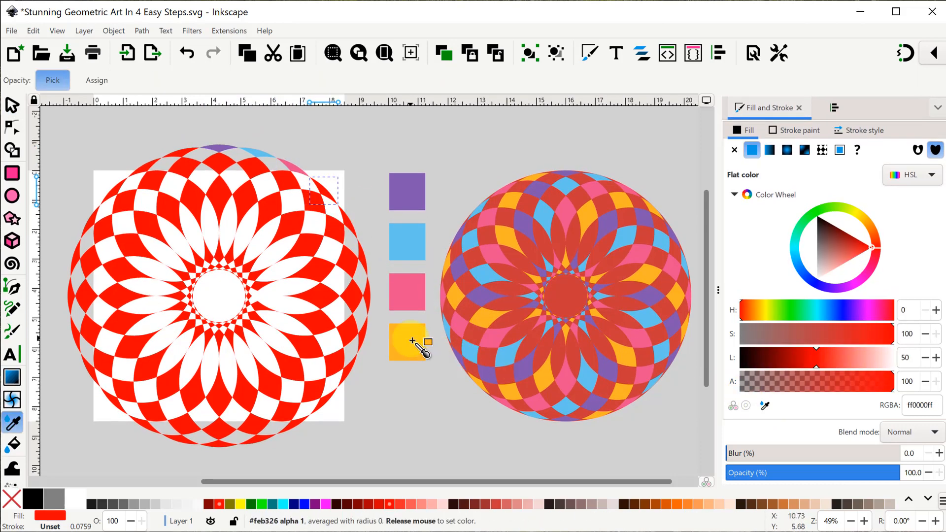
{"action": "left_click", "coordinate": [218, 168]}
{"action": "left_click", "coordinate": [764, 405]}
{"action": "left_click", "coordinate": [406, 241]}
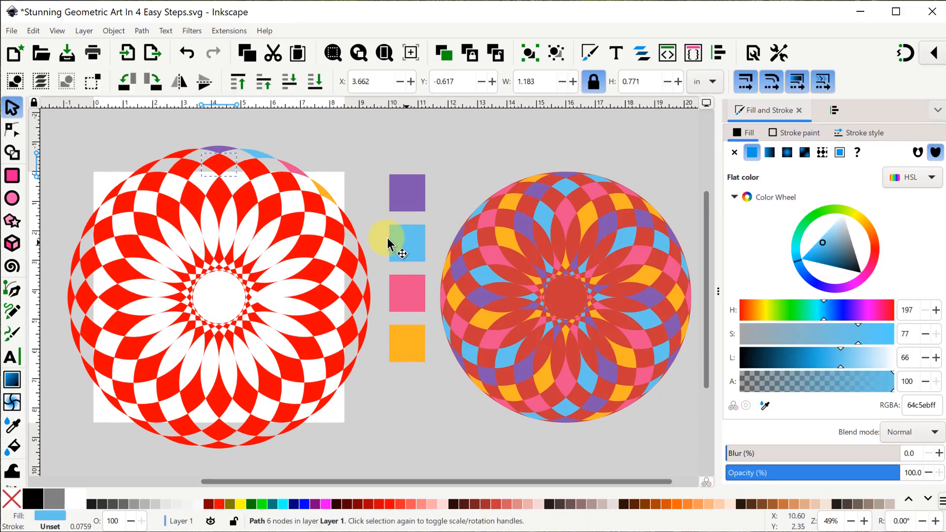
Recolour the top piece of the third ring pink (e84d8aff) and that of the fourth ring orange (feb326ff)
{"action": "left_click", "coordinate": [215, 199]}
{"action": "left_click", "coordinate": [764, 406]}
{"action": "left_click", "coordinate": [412, 294]}
{"action": "left_click", "coordinate": [219, 251]}
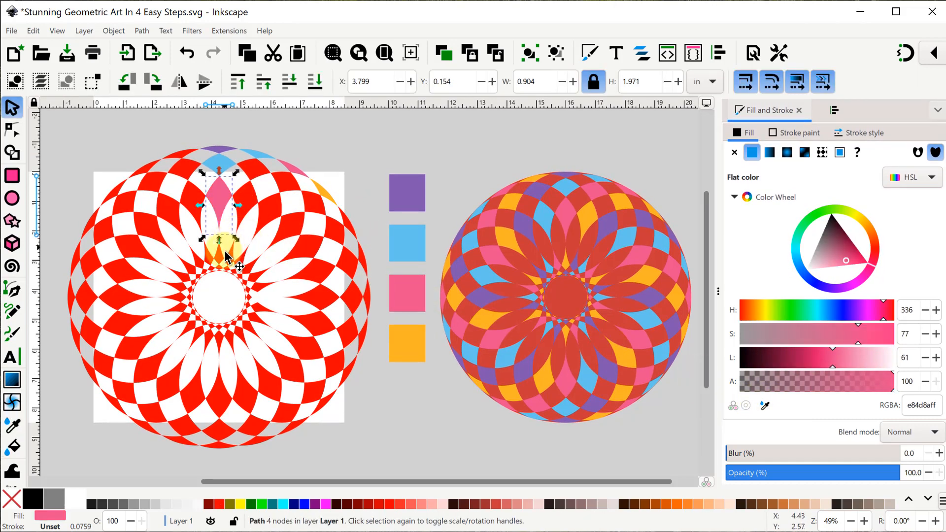
{"action": "left_click", "coordinate": [764, 406]}
{"action": "left_click", "coordinate": [407, 347]}
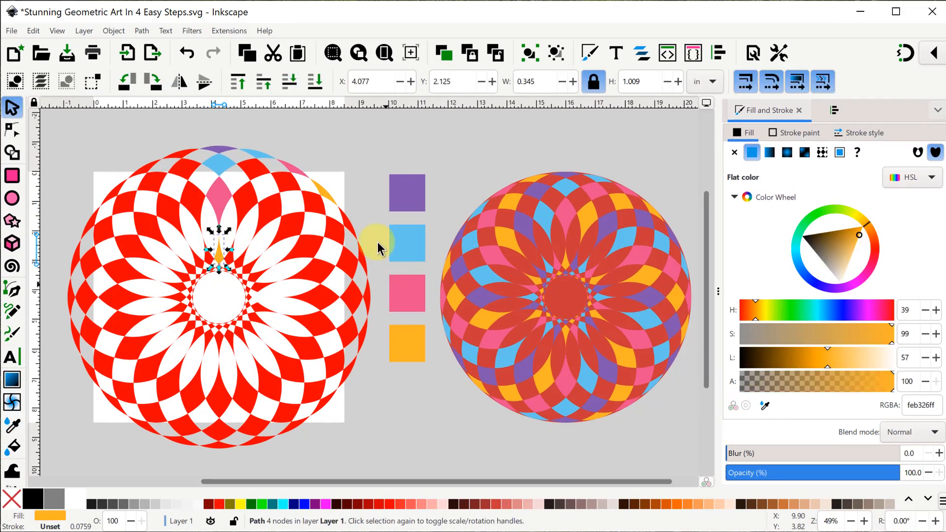
Recolour every fourth outer-ring piece, counting from the purple top piece, with the purple sampled from its swatch
{"action": "left_click", "coordinate": [383, 53]}
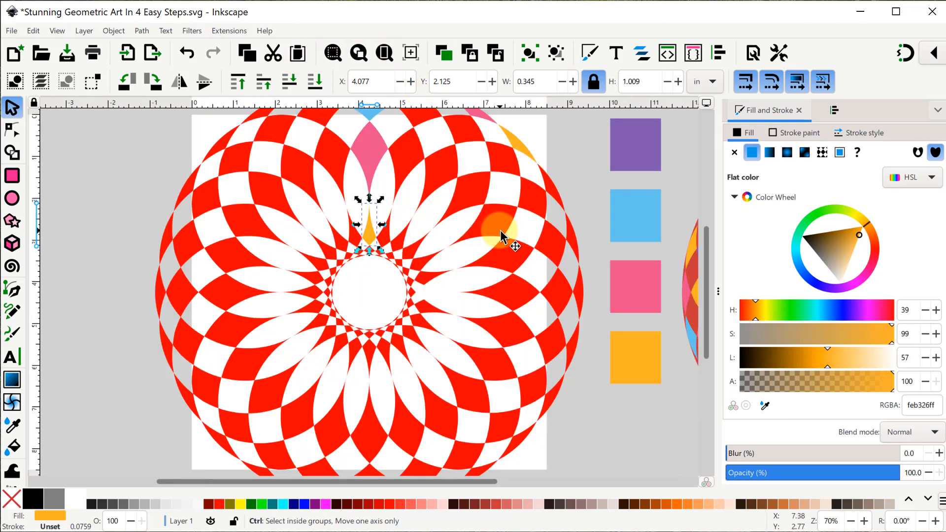
{"action": "scroll", "coordinate": [501, 232], "scroll_direction": "down", "scroll_amount": 1}
{"action": "left_click", "coordinate": [536, 199]}
{"action": "left_click", "coordinate": [536, 348], "text": "shift"}
{"action": "left_click", "coordinate": [408, 422], "text": "shift"}
{"action": "left_click", "coordinate": [280, 351], "text": "shift"}
{"action": "left_click", "coordinate": [277, 201], "text": "shift"}
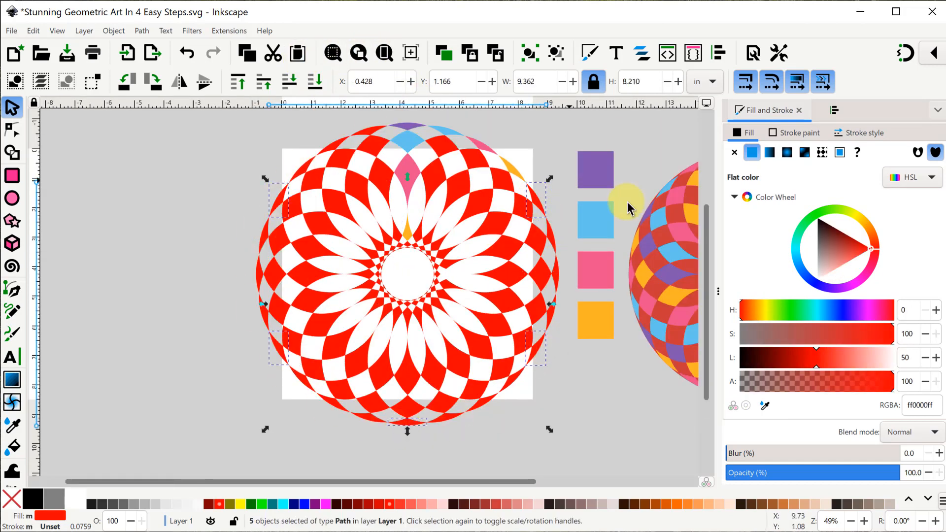
{"action": "key", "text": "d"}
{"action": "left_click", "coordinate": [596, 176]}
{"action": "key", "text": "s"}
Recolour the five outer-ring pieces immediately clockwise of the other purple ones with the blue swatch's colour
{"action": "left_click", "coordinate": [551, 237]}
{"action": "left_click", "coordinate": [514, 379], "text": "shift"}
{"action": "left_click", "coordinate": [371, 418], "text": "shift"}
{"action": "left_click", "coordinate": [264, 312], "text": "shift"}
{"action": "left_click", "coordinate": [301, 169], "text": "shift"}
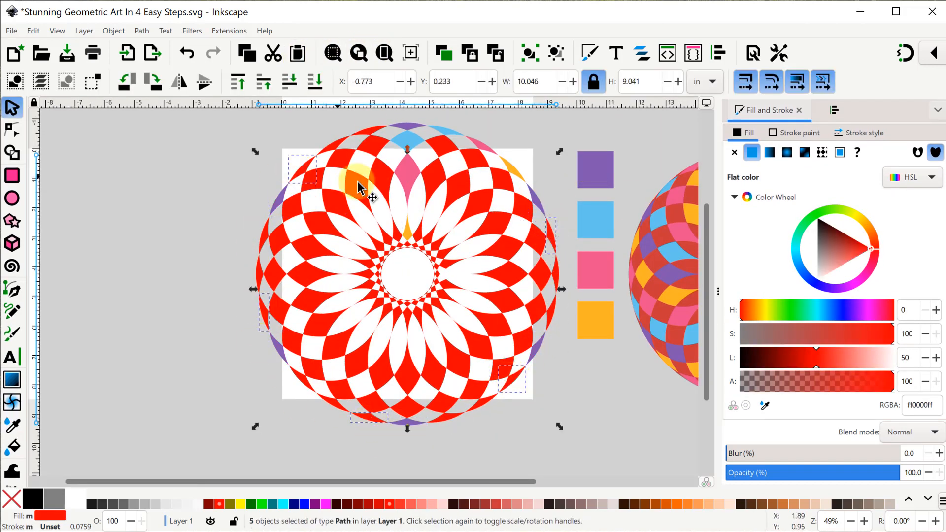
{"action": "key", "text": "d"}
{"action": "left_click", "coordinate": [596, 220]}
{"action": "key", "text": "s"}
Recolour the outer-ring pieces immediately clockwise of the blue ones pink (e84d8aff), sampled from the pink swatch
{"action": "left_click", "coordinate": [555, 275]}
{"action": "left_click", "coordinate": [480, 403], "text": "shift"}
{"action": "left_click", "coordinate": [335, 404], "text": "shift"}
{"action": "left_click", "coordinate": [331, 146], "text": "shift"}
{"action": "key", "text": "d"}
{"action": "left_click", "coordinate": [596, 271]}
{"action": "key", "text": "s"}
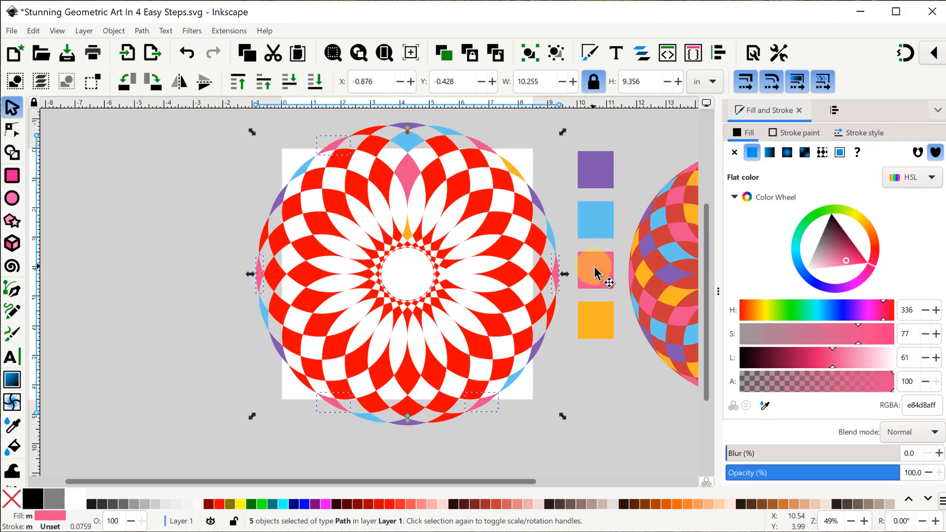
Recolour the remaining red outer-ring pieces with the orange swatch's colour and clear the selection
{"action": "left_click", "coordinate": [551, 314]}
{"action": "left_click", "coordinate": [446, 417], "text": "shift"}
{"action": "left_click", "coordinate": [301, 380], "text": "shift"}
{"action": "left_click", "coordinate": [264, 237], "text": "shift"}
{"action": "left_click", "coordinate": [591, 323]}
{"action": "key", "text": "s"}
{"action": "key", "text": "Escape"}
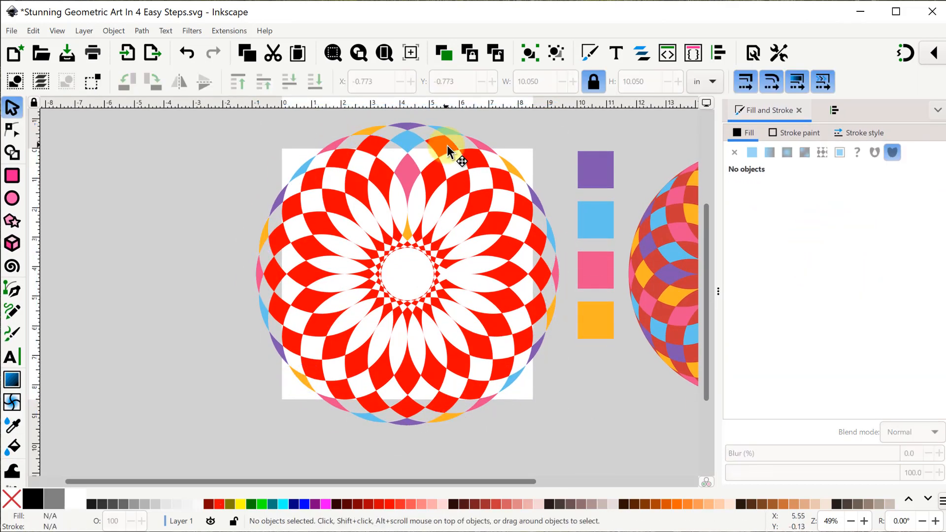
Recolour every fourth second-ring piece pink, starting with the one just clockwise of the blue top piece
{"action": "left_click", "coordinate": [446, 148]}
{"action": "key", "text": "d"}
{"action": "left_click", "coordinate": [596, 270]}
{"action": "key", "text": "s"}
{"action": "left_click", "coordinate": [535, 239], "text": "shift"}
{"action": "left_click", "coordinate": [311, 182], "text": "shift"}
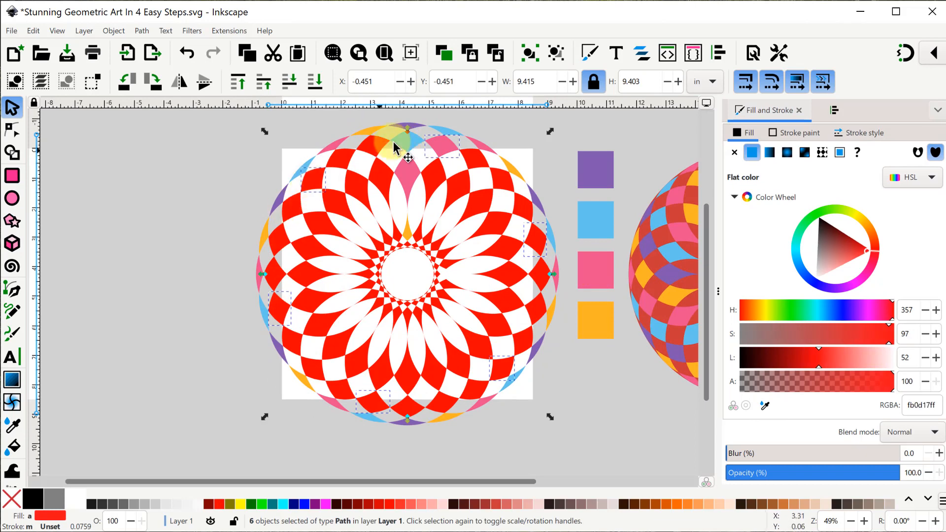
{"action": "key", "text": "d"}
{"action": "left_click", "coordinate": [596, 270]}
{"action": "key", "text": "s"}
Recolour the second-ring pieces immediately clockwise of the pink ones orange
{"action": "left_click", "coordinate": [474, 159]}
{"action": "left_click", "coordinate": [540, 276], "text": "shift"}
{"action": "left_click", "coordinate": [474, 389], "text": "shift"}
{"action": "left_click", "coordinate": [341, 389], "text": "shift"}
Recolour the six second-ring pieces immediately clockwise of the orange ones with the purple swatch's colour
{"action": "left_click", "coordinate": [504, 179]}
{"action": "left_click", "coordinate": [532, 311], "text": "shift"}
{"action": "left_click", "coordinate": [441, 402], "text": "shift"}
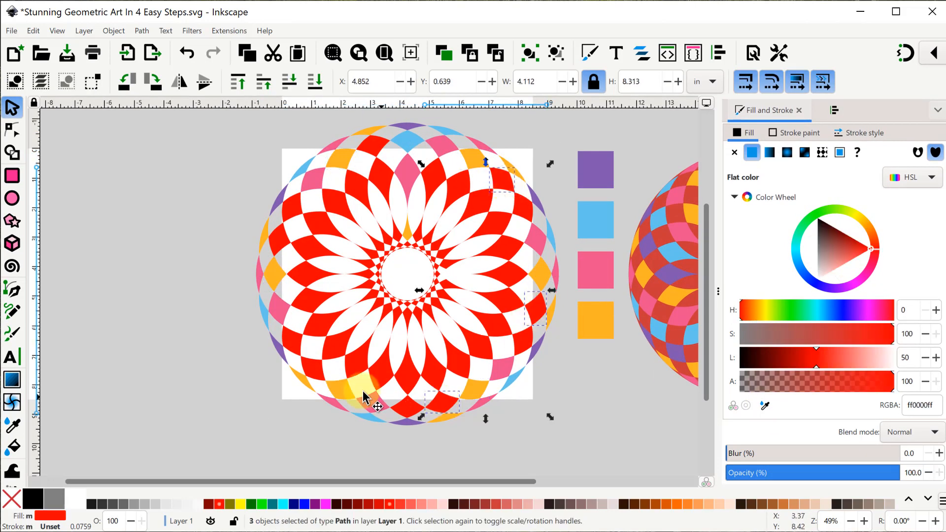
{"action": "left_click", "coordinate": [313, 370], "text": "shift"}
{"action": "left_click", "coordinate": [280, 242], "text": "shift"}
{"action": "left_click", "coordinate": [375, 146], "text": "shift"}
{"action": "key", "text": "d"}
{"action": "left_click", "coordinate": [595, 170]}
Recolour the five remaining red second-ring pieces with the blue swatch's colour and clear the selection
{"action": "left_click", "coordinate": [409, 405], "text": "shift"}
{"action": "left_click", "coordinate": [292, 339], "text": "shift"}
{"action": "left_click", "coordinate": [292, 211], "text": "shift"}
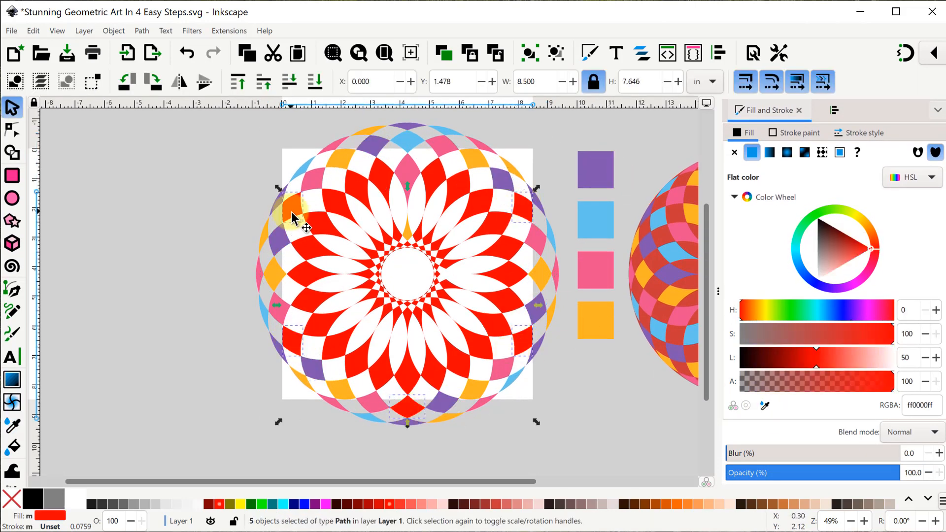
{"action": "key", "text": "d"}
{"action": "left_click", "coordinate": [598, 226]}
{"action": "key", "text": "s"}
{"action": "key", "text": "Escape"}
Recolour every fourth third-ring piece, counting from the pink top piece, with the pink swatch's colour
{"action": "scroll", "coordinate": [454, 282], "scroll_direction": "up", "scroll_amount": 2}
{"action": "left_click", "coordinate": [393, 185]}
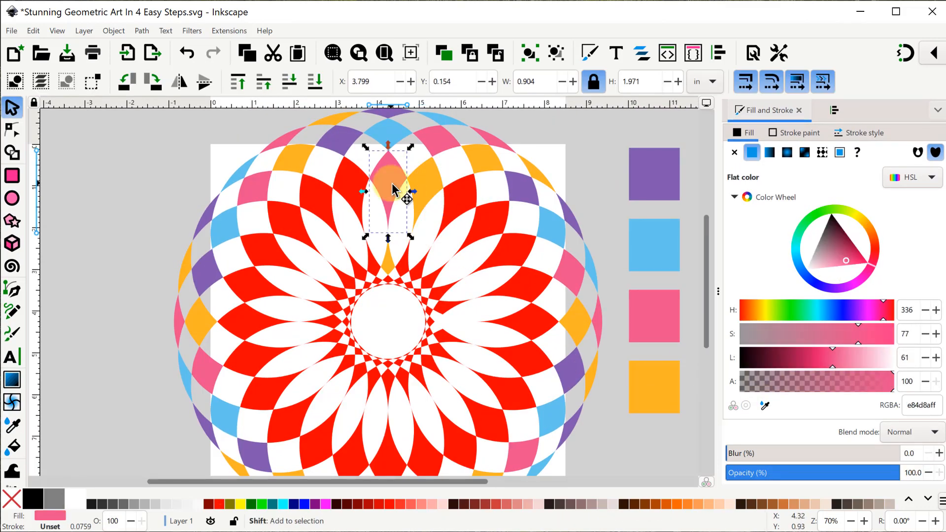
{"action": "left_click", "coordinate": [518, 255], "text": "shift"}
{"action": "left_click", "coordinate": [515, 393], "text": "shift"}
{"action": "left_click", "coordinate": [392, 451], "text": "shift"}
{"action": "left_click", "coordinate": [266, 397], "text": "shift"}
{"action": "left_click", "coordinate": [264, 247], "text": "shift"}
{"action": "key", "text": "d"}
{"action": "left_click", "coordinate": [647, 316]}
Recolour the six third-ring pieces immediately clockwise of the pink ones with the orange swatch's colour
{"action": "left_click", "coordinate": [528, 283], "text": "shift"}
{"action": "left_click", "coordinate": [485, 420], "text": "shift"}
{"action": "left_click", "coordinate": [351, 446], "text": "shift"}
{"action": "left_click", "coordinate": [250, 359], "text": "shift"}
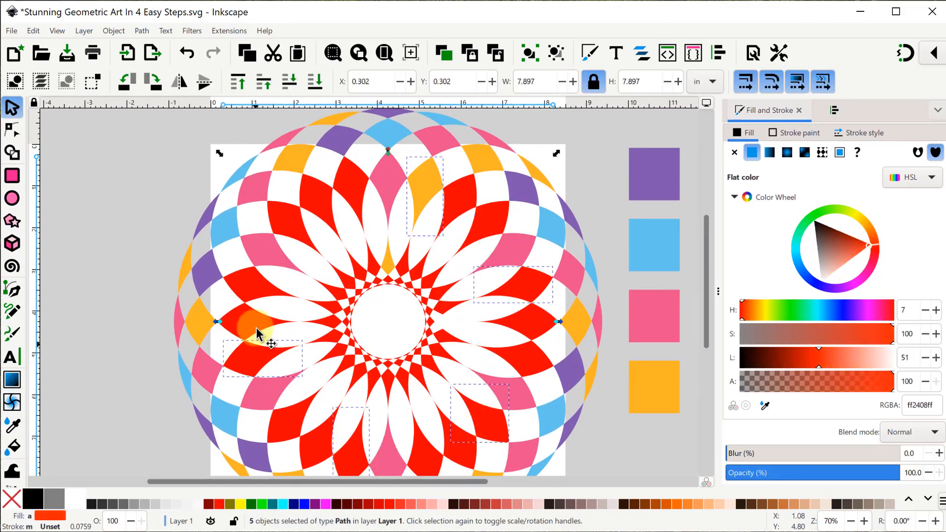
{"action": "left_click", "coordinate": [288, 219], "text": "shift"}
{"action": "left_click", "coordinate": [765, 405]}
{"action": "left_click", "coordinate": [654, 386]}
Recolour the remaining third-ring pieces, making those just clockwise of the orange ones purple and the following ones blue
{"action": "left_click", "coordinate": [460, 197]}
{"action": "left_click", "coordinate": [493, 220]}
{"action": "left_click", "coordinate": [527, 358], "text": "shift"}
{"action": "left_click", "coordinate": [424, 446], "text": "shift"}
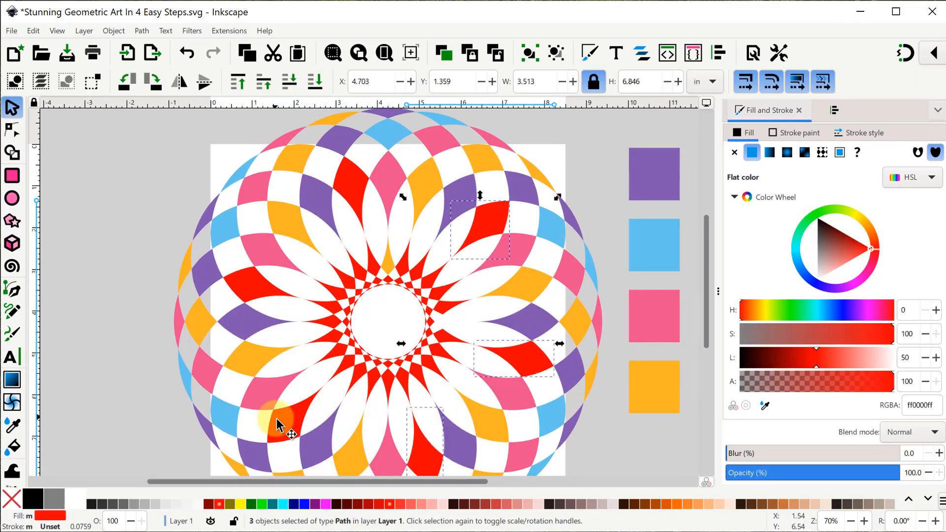
{"action": "left_click", "coordinate": [277, 421], "text": "shift"}
{"action": "left_click", "coordinate": [250, 284], "text": "shift"}
{"action": "left_click", "coordinate": [349, 178], "text": "shift"}
{"action": "key", "text": "d"}
{"action": "left_click", "coordinate": [655, 238]}
Recolour every fourth spike of the fourth ring, counting from its orange top spike, with the orange of a neighbouring petal
{"action": "left_click", "coordinate": [464, 272]}
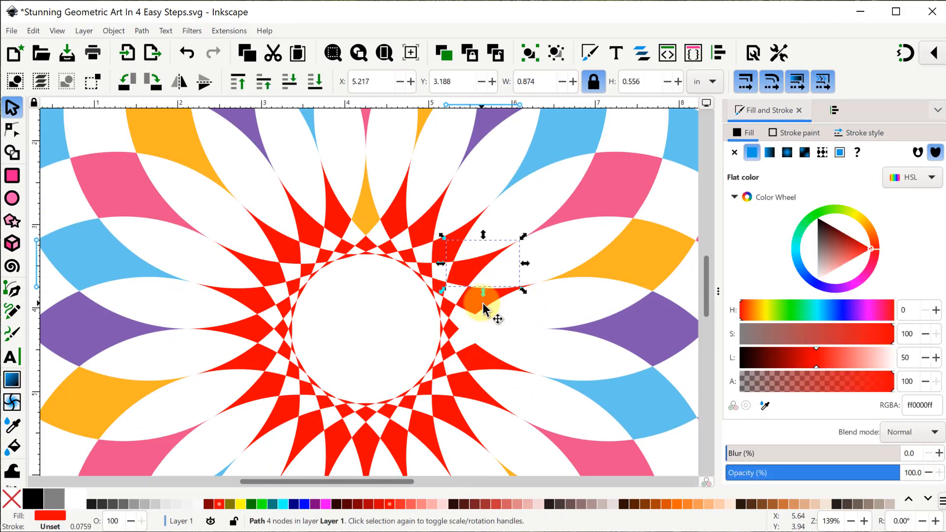
{"action": "left_click", "coordinate": [469, 386], "text": "shift"}
{"action": "left_click", "coordinate": [367, 443], "text": "shift"}
{"action": "left_click", "coordinate": [269, 388], "text": "shift"}
{"action": "left_click", "coordinate": [268, 271], "text": "shift"}
{"action": "left_click", "coordinate": [764, 406]}
{"action": "left_click", "coordinate": [628, 258]}
Recolour the six fourth-ring spikes immediately clockwise of the orange ones purple, sampled from a purple petal
{"action": "left_click", "coordinate": [397, 220]}
{"action": "left_click", "coordinate": [479, 298], "text": "shift"}
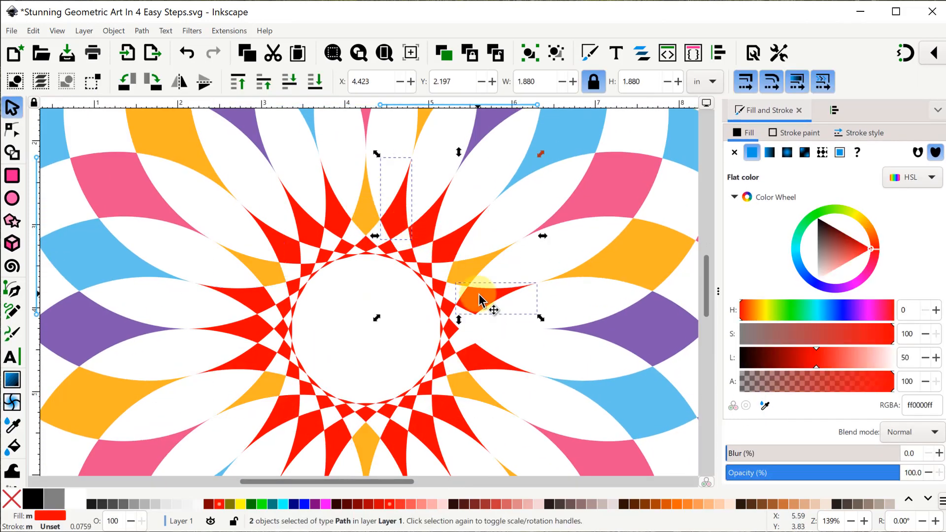
{"action": "left_click", "coordinate": [449, 410], "text": "shift"}
{"action": "left_click", "coordinate": [340, 442], "text": "shift"}
{"action": "left_click", "coordinate": [257, 355], "text": "shift"}
{"action": "left_click", "coordinate": [284, 246], "text": "shift"}
{"action": "left_click", "coordinate": [765, 406]}
{"action": "left_click", "coordinate": [626, 329]}
Recolour the fourth-ring spikes immediately clockwise of the purple ones blue, sampled from a blue petal
{"action": "left_click", "coordinate": [423, 433], "text": "shift"}
{"action": "left_click", "coordinate": [315, 426], "text": "shift"}
{"action": "left_click", "coordinate": [263, 330], "text": "shift"}
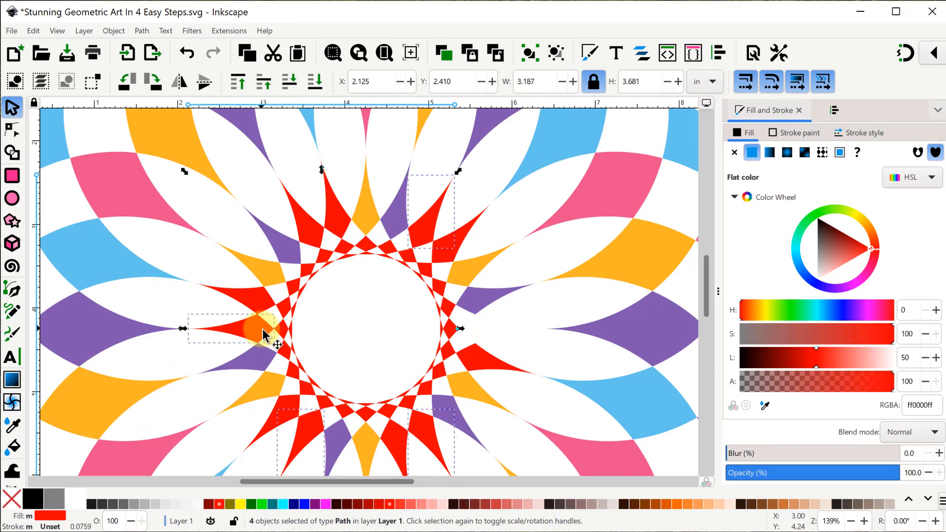
{"action": "left_click", "coordinate": [306, 228], "text": "shift"}
{"action": "left_click", "coordinate": [764, 405]}
{"action": "left_click", "coordinate": [649, 375]}
Recolour the six remaining red fourth-ring spikes pink, sampled from a pink petal
{"action": "left_click", "coordinate": [448, 249]}
{"action": "left_click", "coordinate": [478, 359], "text": "shift"}
{"action": "left_click", "coordinate": [265, 301], "text": "shift"}
{"action": "left_click", "coordinate": [337, 219], "text": "shift"}
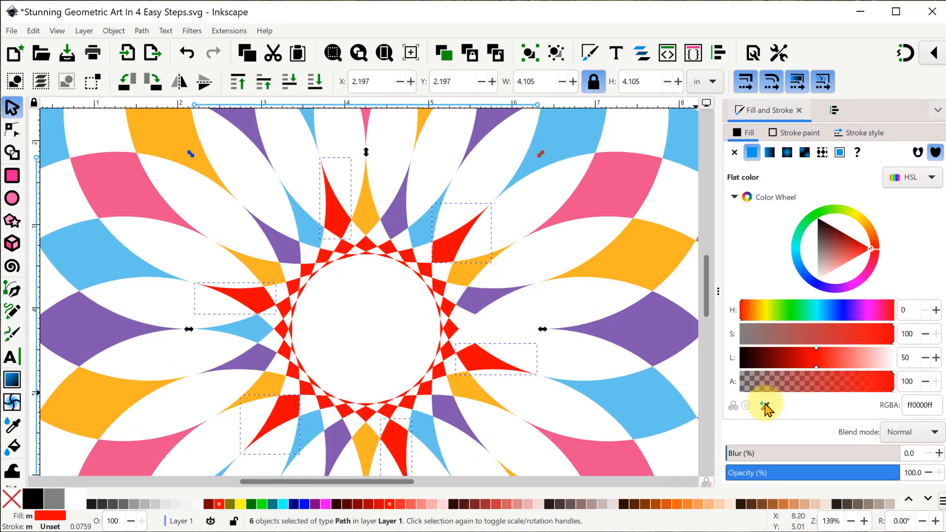
{"action": "left_click", "coordinate": [764, 405]}
{"action": "left_click", "coordinate": [610, 460]}
Recolour the top piece of the fifth ring, just below the orange top spike, purple (7f58afff)
{"action": "scroll", "coordinate": [408, 301], "scroll_direction": "up", "scroll_amount": 3}
{"action": "left_click", "coordinate": [367, 279]}
{"action": "left_click", "coordinate": [764, 405]}
{"action": "left_click", "coordinate": [447, 217]}
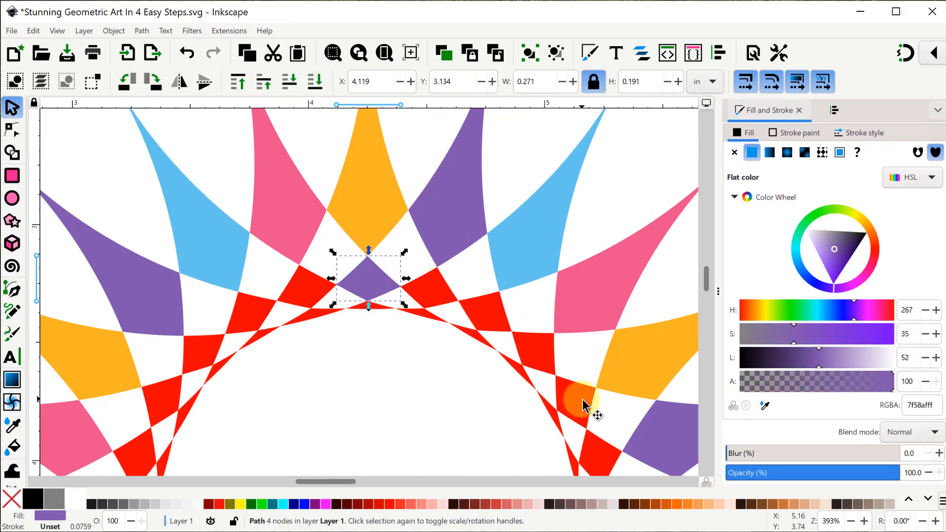
Recolour every fourth fifth-ring piece, counting from the purple top piece, with that piece's purple
{"action": "left_click", "coordinate": [582, 402]}
{"action": "scroll", "coordinate": [583, 400], "scroll_direction": "down", "scroll_amount": 5}
{"action": "left_click", "coordinate": [576, 384], "text": "shift"}
{"action": "scroll", "coordinate": [575, 383], "scroll_direction": "down", "scroll_amount": 2}
{"action": "left_click", "coordinate": [367, 406], "text": "shift"}
{"action": "left_click", "coordinate": [163, 288], "text": "shift"}
{"action": "left_click", "coordinate": [162, 151], "text": "shift"}
{"action": "scroll", "coordinate": [378, 289], "scroll_direction": "up", "scroll_amount": 5}
{"action": "left_click", "coordinate": [764, 405]}
{"action": "left_click", "coordinate": [371, 182]}
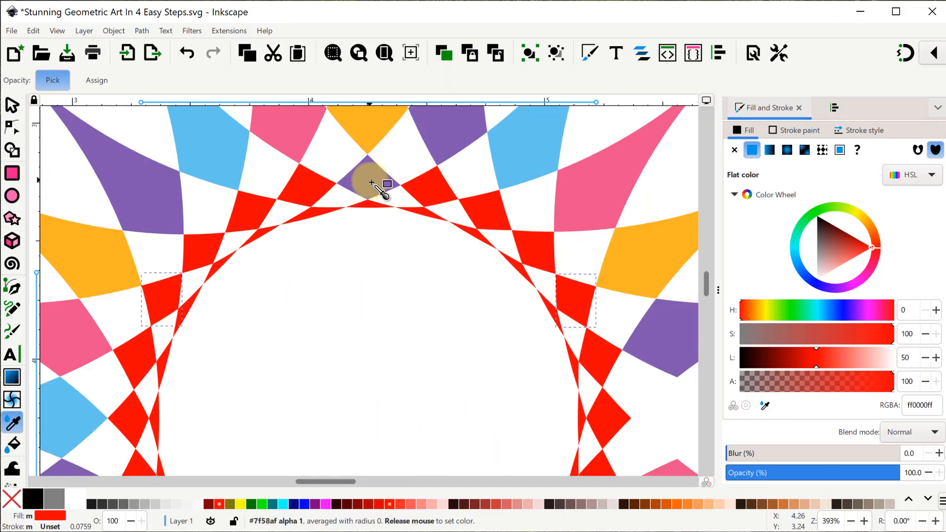
Recolour the six fifth-ring pieces immediately clockwise of the purple ones blue (64c5ebff), sampled from a blue spike
{"action": "left_click", "coordinate": [432, 188]}
{"action": "left_click", "coordinate": [599, 356], "text": "shift"}
{"action": "scroll", "coordinate": [596, 359], "scroll_direction": "down", "scroll_amount": 5}
{"action": "left_click", "coordinate": [540, 435], "text": "shift"}
{"action": "left_click", "coordinate": [759, 407]}
{"action": "left_click", "coordinate": [516, 159]}
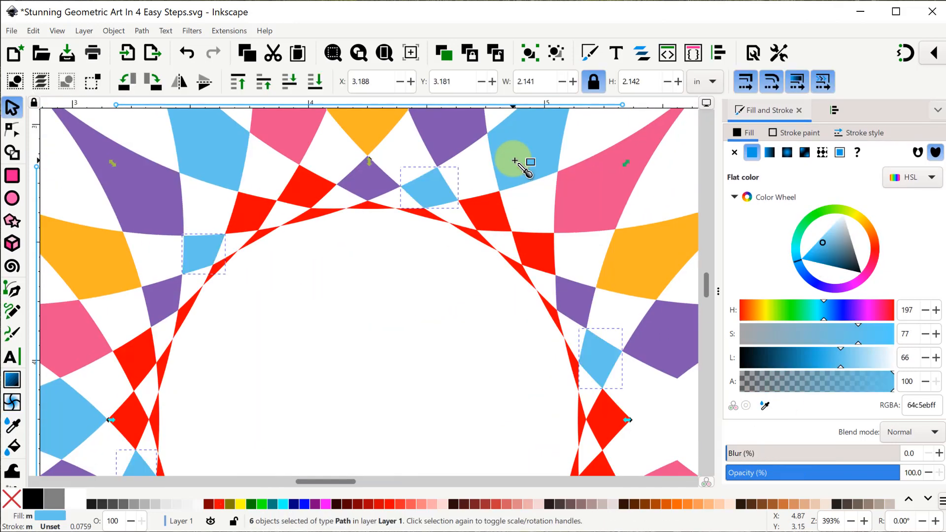
Recolour the six fifth-ring pieces immediately clockwise of the blue ones pink, sampled from a pink spike
{"action": "left_click", "coordinate": [485, 210]}
{"action": "left_click", "coordinate": [608, 418], "text": "shift"}
{"action": "scroll", "coordinate": [606, 415], "scroll_direction": "down", "scroll_amount": 10}
{"action": "left_click", "coordinate": [487, 329], "text": "shift"}
{"action": "left_click", "coordinate": [257, 330], "text": "shift"}
{"action": "scroll", "coordinate": [253, 329], "scroll_direction": "up", "scroll_amount": 4}
{"action": "left_click", "coordinate": [131, 318], "text": "shift"}
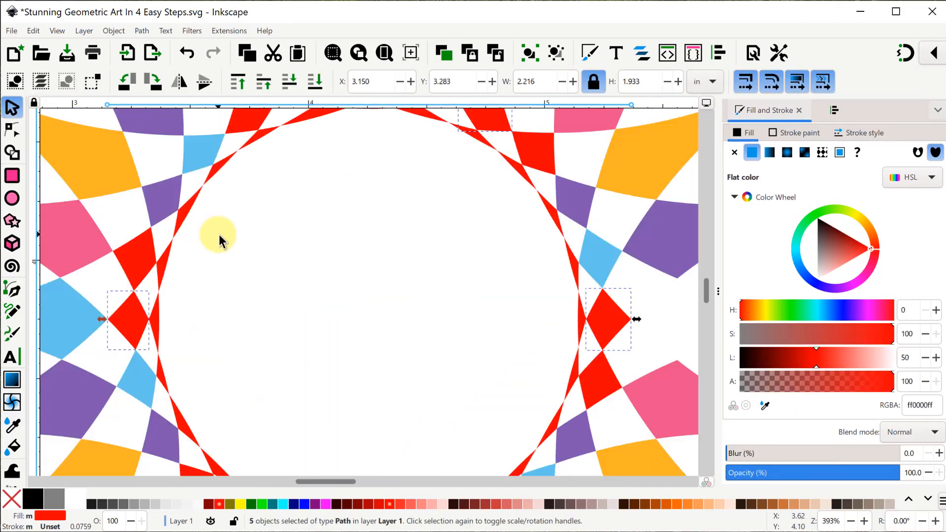
{"action": "scroll", "coordinate": [222, 232], "scroll_direction": "up", "scroll_amount": 1}
{"action": "left_click", "coordinate": [250, 165], "text": "shift"}
{"action": "left_click", "coordinate": [765, 405]}
{"action": "left_click", "coordinate": [584, 154]}
Recolour the six remaining red pieces of the fifth ring orange (feb326), sampled from an orange rosette segment
{"action": "scroll", "coordinate": [260, 264], "scroll_direction": "up", "scroll_amount": 3}
{"action": "left_click", "coordinate": [764, 406]}
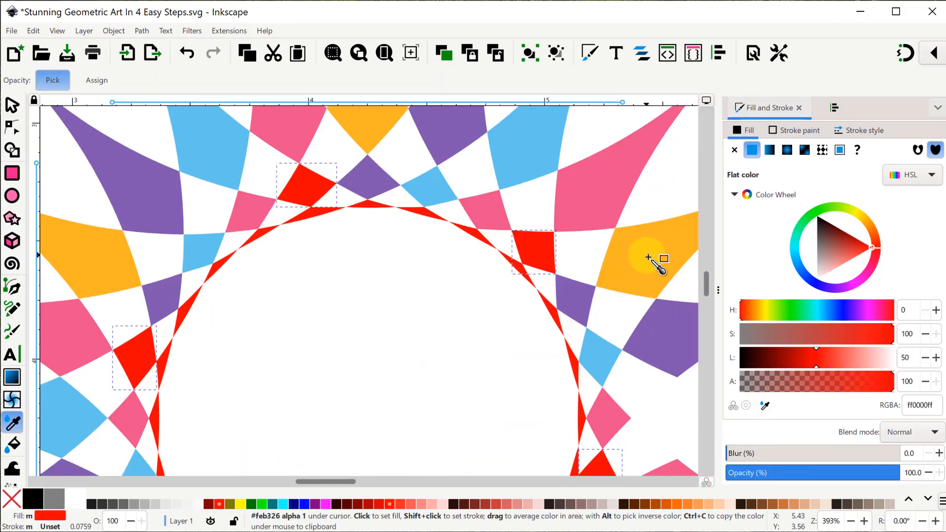
{"action": "left_click", "coordinate": [649, 257]}
Recolour the top sliver of the innermost sixth ring, just below the purple fifth-ring piece, blue
{"action": "scroll", "coordinate": [412, 300], "scroll_direction": "up", "scroll_amount": 8}
{"action": "left_click", "coordinate": [344, 315]}
{"action": "left_click", "coordinate": [764, 405]}
{"action": "left_click", "coordinate": [618, 239]}
Recolour every fourth sliver of the innermost ring, counting from the blue top sliver, with that sliver's blue
{"action": "left_click", "coordinate": [459, 232]}
{"action": "left_click_drag", "start_coordinate": [448, 370], "coordinate": [589, 350]}
{"action": "left_click", "coordinate": [435, 382], "text": "shift"}
{"action": "left_click", "coordinate": [570, 396], "text": "shift"}
{"action": "left_click", "coordinate": [209, 178], "text": "shift"}
{"action": "left_click_drag", "start_coordinate": [209, 178], "coordinate": [387, 404]}
{"action": "left_click", "coordinate": [330, 173], "text": "shift"}
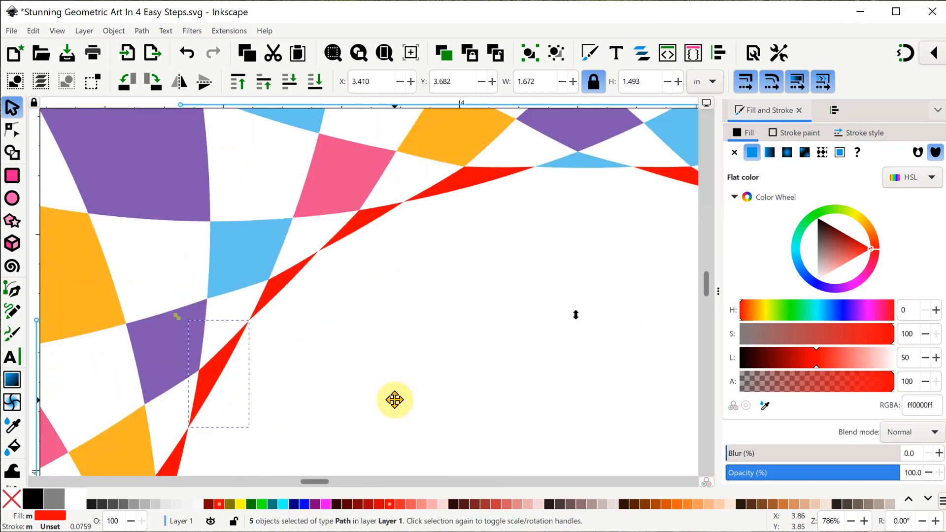
{"action": "left_click", "coordinate": [764, 405]}
{"action": "left_click", "coordinate": [581, 160]}
Recolour the six innermost-ring slivers immediately clockwise of the blue ones pink
{"action": "left_click", "coordinate": [683, 174]}
{"action": "left_click", "coordinate": [622, 282], "text": "shift"}
{"action": "left_click", "coordinate": [424, 394], "text": "shift"}
{"action": "left_click", "coordinate": [165, 377], "text": "shift"}
{"action": "left_click_drag", "start_coordinate": [259, 373], "coordinate": [355, 379]}
{"action": "left_click", "coordinate": [166, 182], "text": "shift"}
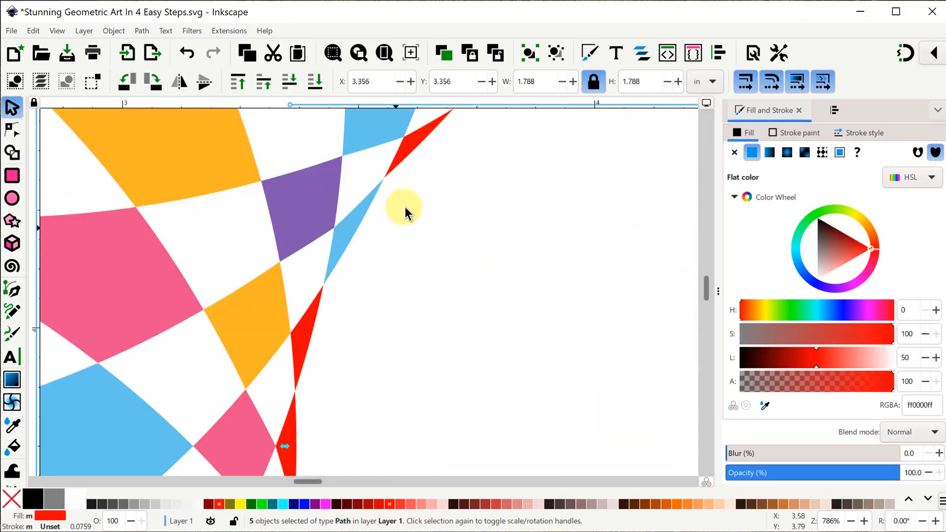
{"action": "left_click", "coordinate": [416, 134], "text": "shift"}
{"action": "left_click", "coordinate": [764, 405]}
{"action": "left_click", "coordinate": [685, 220]}
Recolour the six innermost-ring slivers immediately clockwise of the pink ones orange
{"action": "left_click", "coordinate": [682, 255]}
{"action": "left_click", "coordinate": [614, 333], "text": "shift"}
{"action": "left_click", "coordinate": [354, 451], "text": "shift"}
{"action": "left_click_drag", "start_coordinate": [267, 382], "coordinate": [371, 342]}
{"action": "left_click", "coordinate": [157, 375], "text": "shift"}
{"action": "left_click", "coordinate": [126, 216], "text": "shift"}
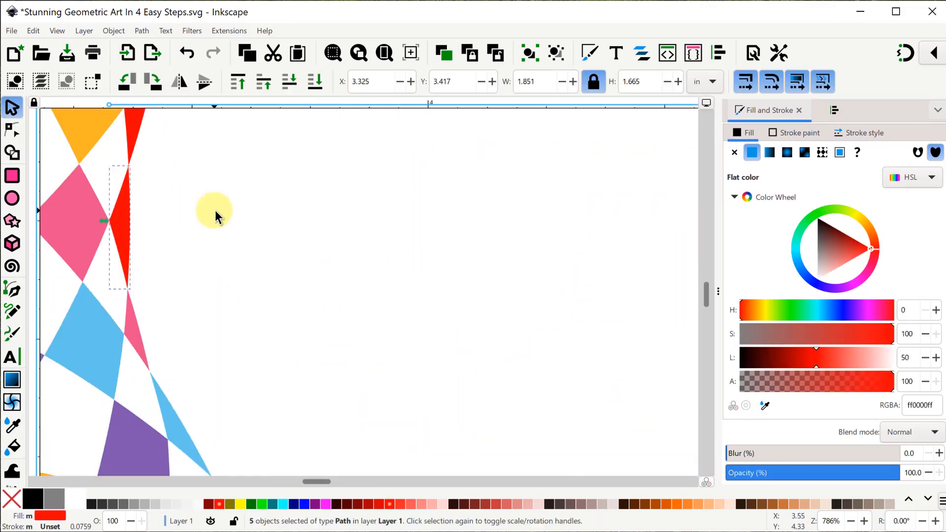
{"action": "left_click", "coordinate": [219, 247], "text": "shift"}
{"action": "left_click", "coordinate": [765, 406]}
{"action": "left_click", "coordinate": [317, 141]}
Recolour the six remaining red slivers of the innermost ring purple (7f58afff) and deselect everything
{"action": "left_click", "coordinate": [591, 197]}
{"action": "left_click", "coordinate": [611, 276], "text": "shift"}
{"action": "left_click", "coordinate": [399, 358], "text": "shift"}
{"action": "left_click", "coordinate": [238, 241], "text": "shift"}
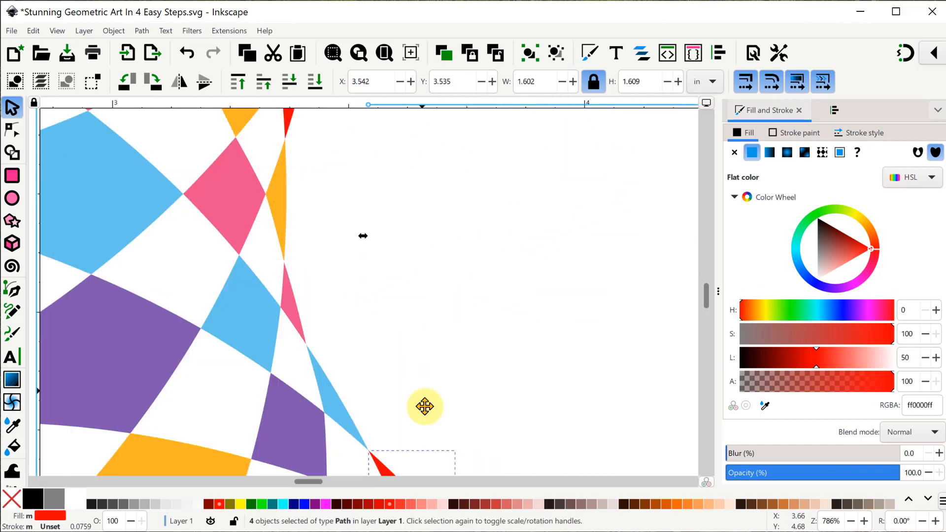
{"action": "left_click", "coordinate": [295, 236], "text": "shift"}
{"action": "left_click", "coordinate": [395, 268], "text": "shift"}
{"action": "left_click", "coordinate": [764, 405]}
{"action": "left_click", "coordinate": [481, 213]}
{"action": "left_click", "coordinate": [385, 53]}
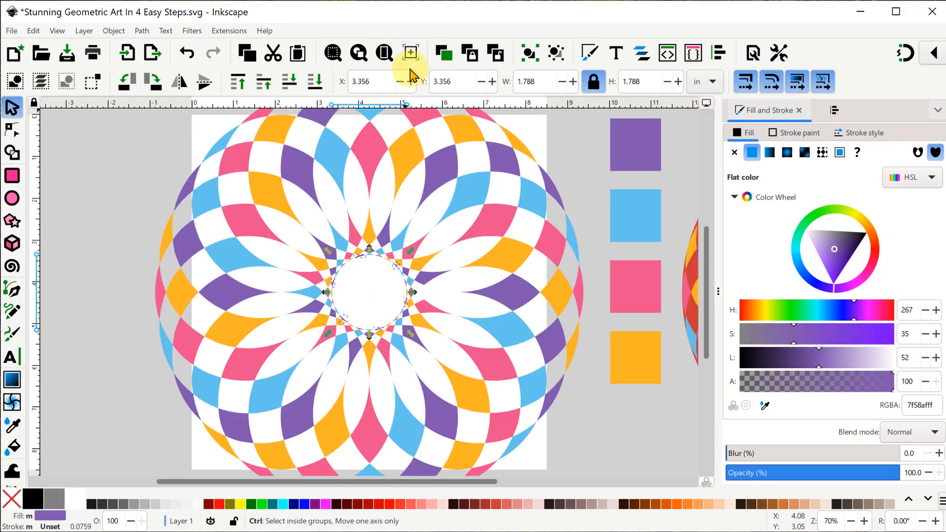
{"action": "left_click", "coordinate": [161, 255]}
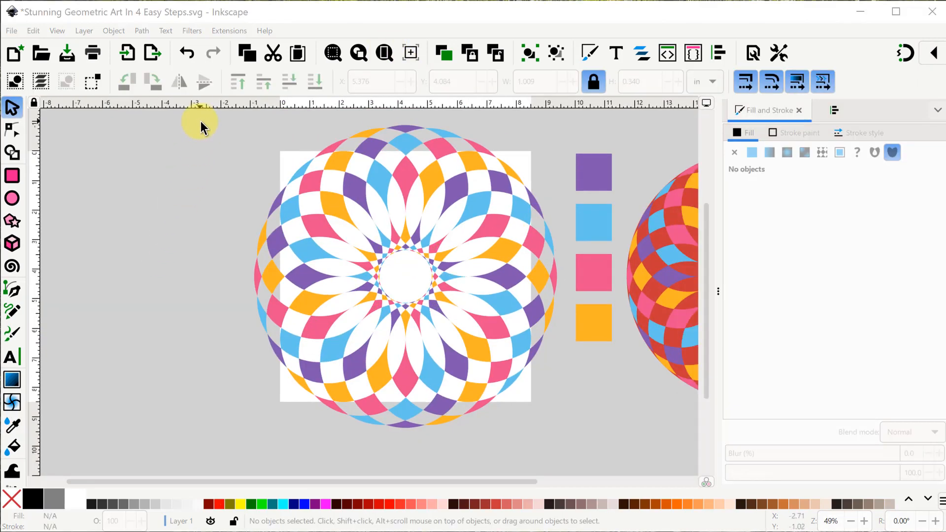
Select all the pieces of the finished rosette and group them
{"action": "left_click_drag", "start_coordinate": [200, 118], "coordinate": [566, 454]}
{"action": "left_click", "coordinate": [597, 82]}
{"action": "left_click", "coordinate": [525, 56]}
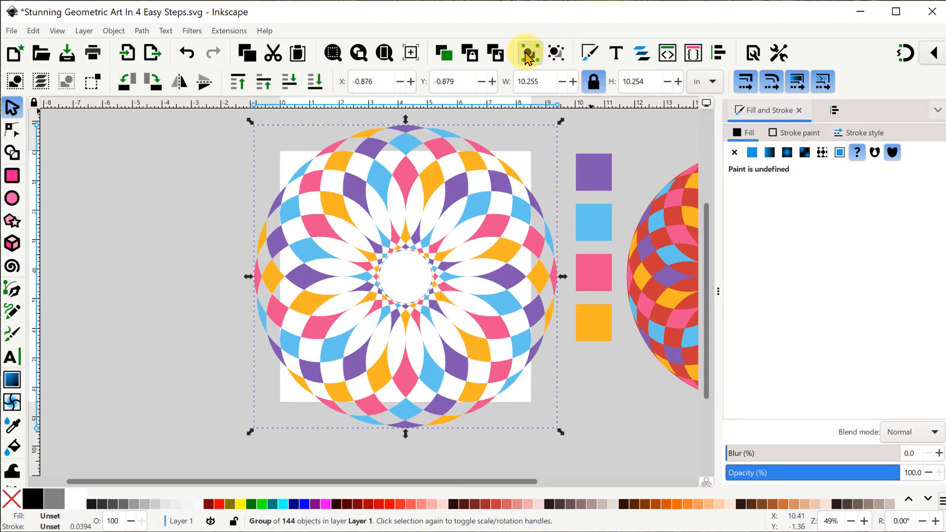
{"action": "left_click", "coordinate": [527, 56]}
Set the grouped rosette's width to 8.5 in with proportions locked and centre it horizontally and vertically on the page
{"action": "left_click_drag", "start_coordinate": [526, 81], "coordinate": [537, 83]}
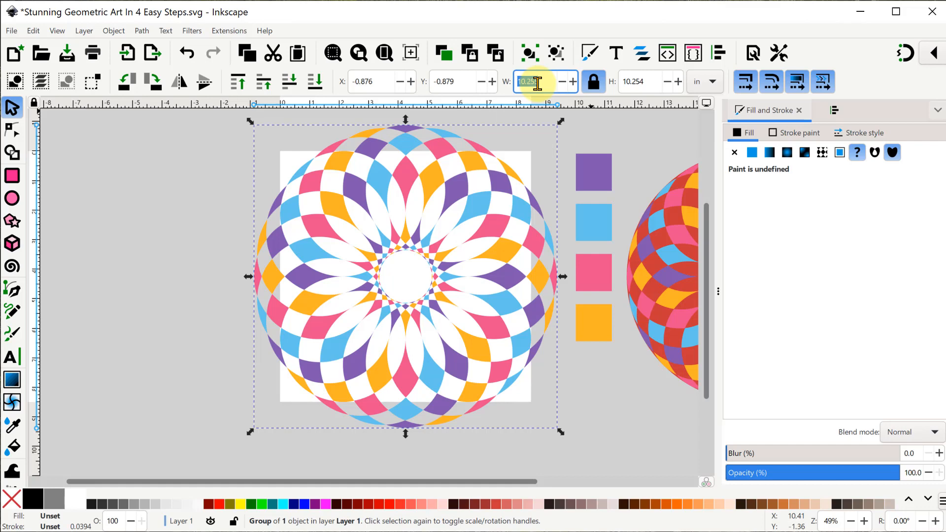
{"action": "key", "text": "Return"}
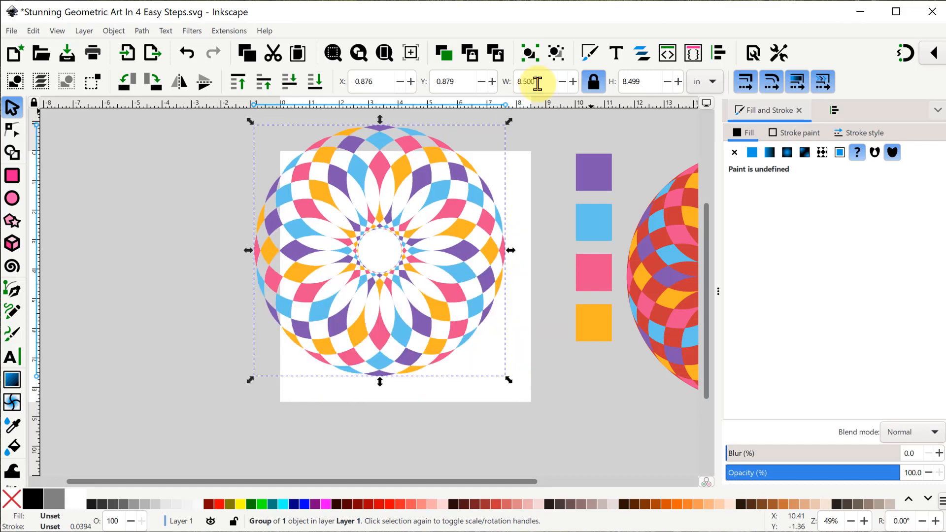
{"action": "left_click", "coordinate": [835, 111]}
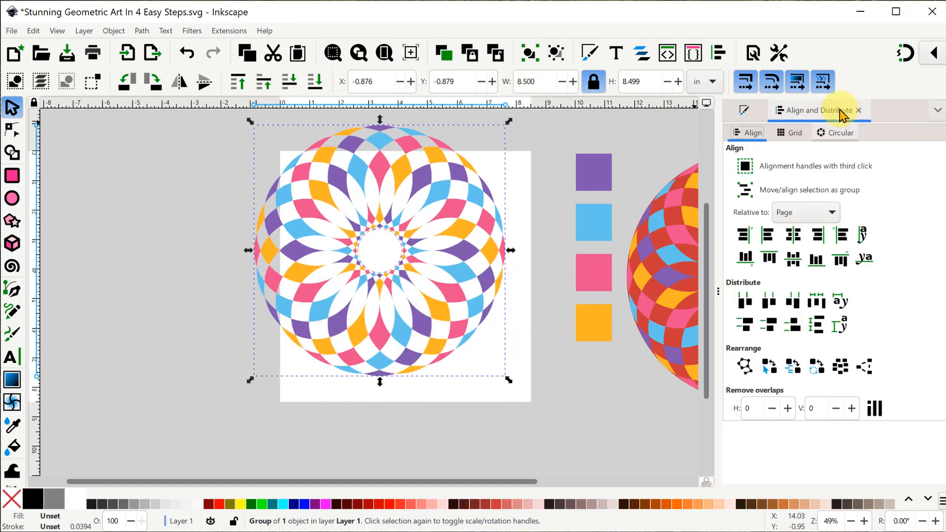
{"action": "left_click", "coordinate": [793, 235]}
{"action": "left_click", "coordinate": [793, 258]}
{"action": "left_click", "coordinate": [604, 418]}
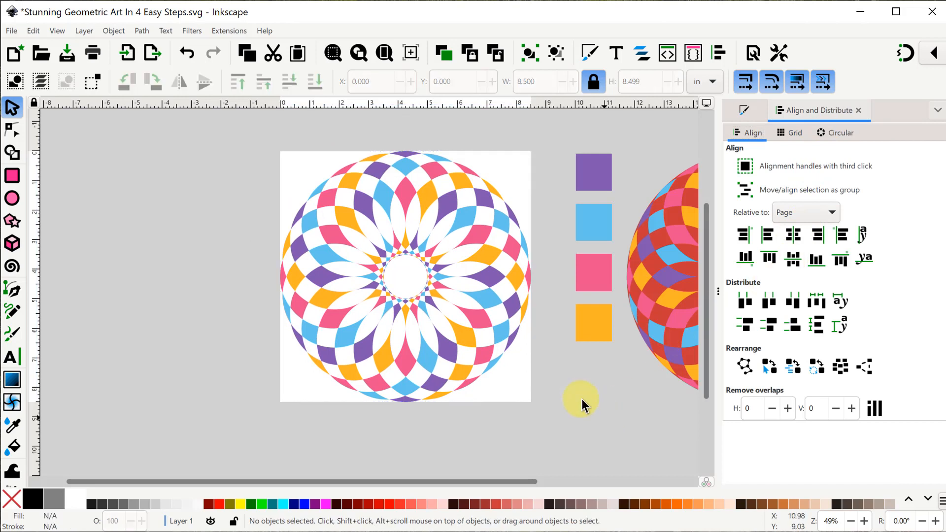
Draw a circle about 2.33 in wide beside the page, enlarge it to 8.5 in and fill it red (ff0000ff)
{"action": "left_click", "coordinate": [13, 199]}
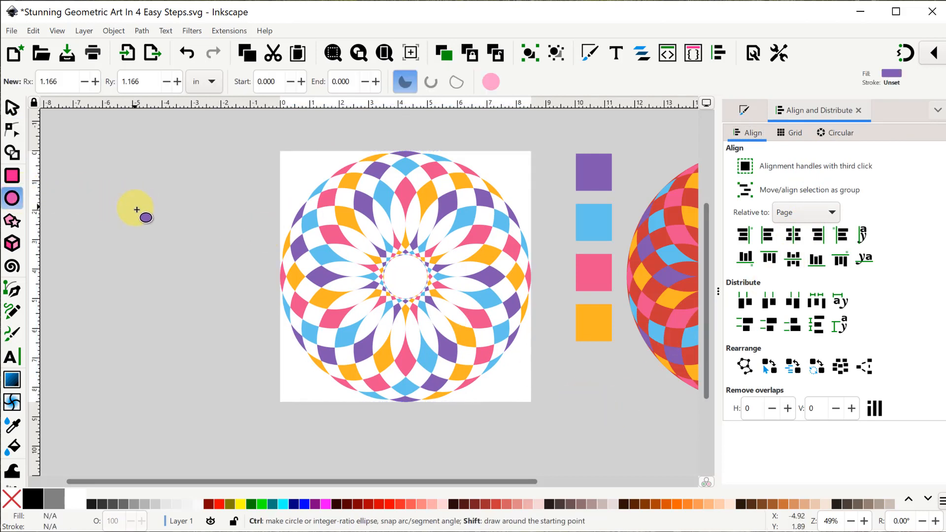
{"action": "left_click_drag", "start_coordinate": [143, 211], "coordinate": [172, 243]}
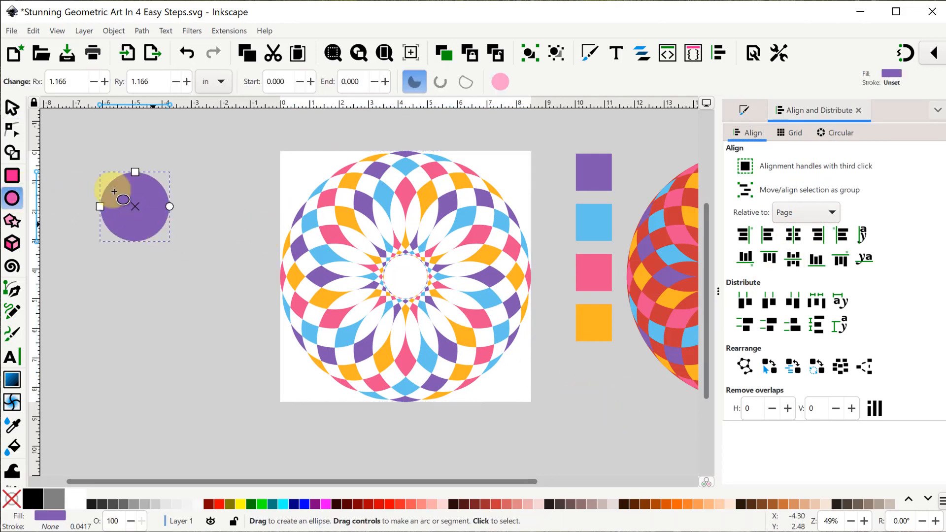
{"action": "left_click", "coordinate": [16, 112]}
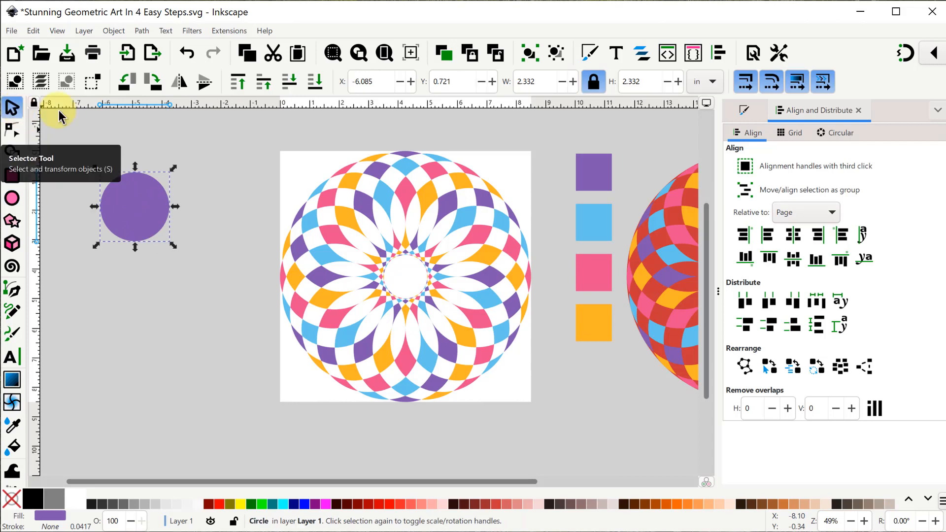
{"action": "left_click", "coordinate": [526, 79]}
{"action": "type", "text": "8.5"}
{"action": "key", "text": "Return"}
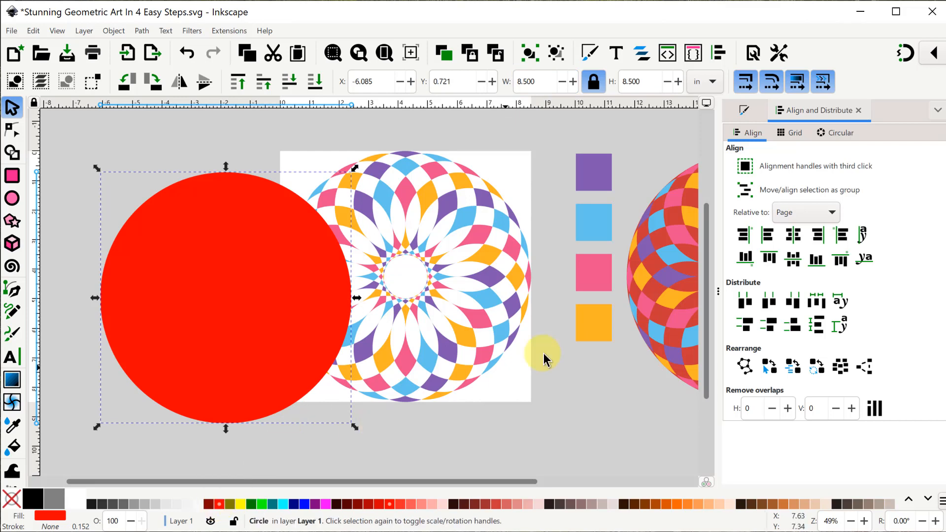
Centre the red circle on the page in both directions and send it behind the rosette
{"action": "left_click", "coordinate": [793, 235]}
{"action": "left_click", "coordinate": [793, 258]}
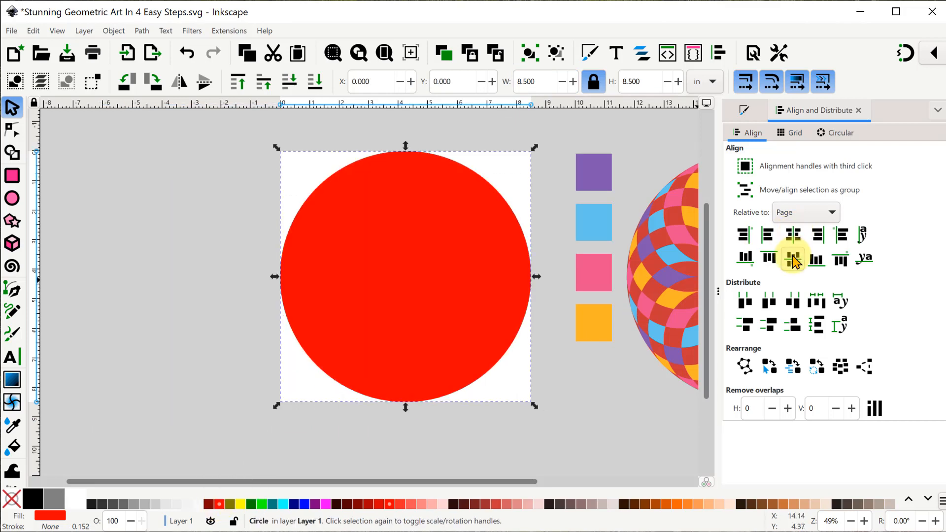
{"action": "left_click", "coordinate": [313, 81]}
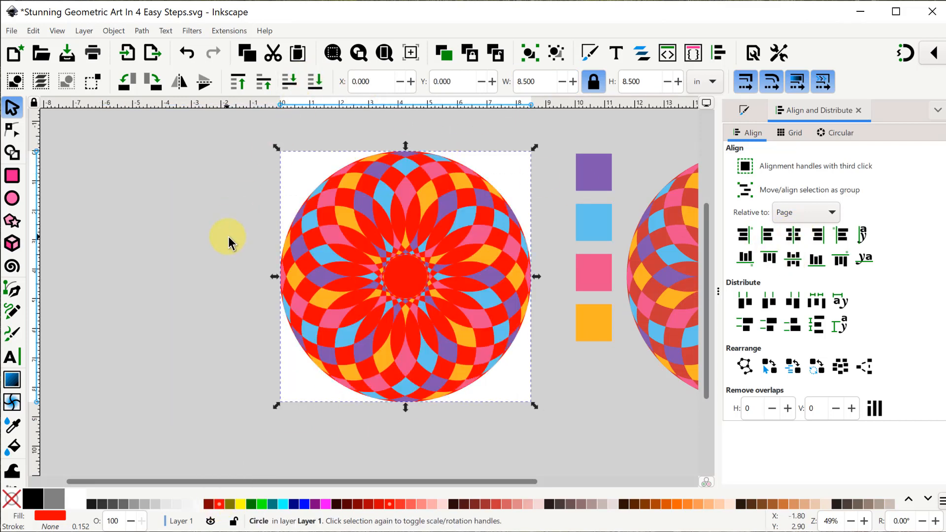
Mute the background circle's red fill by reducing its saturation
{"action": "left_click", "coordinate": [743, 110]}
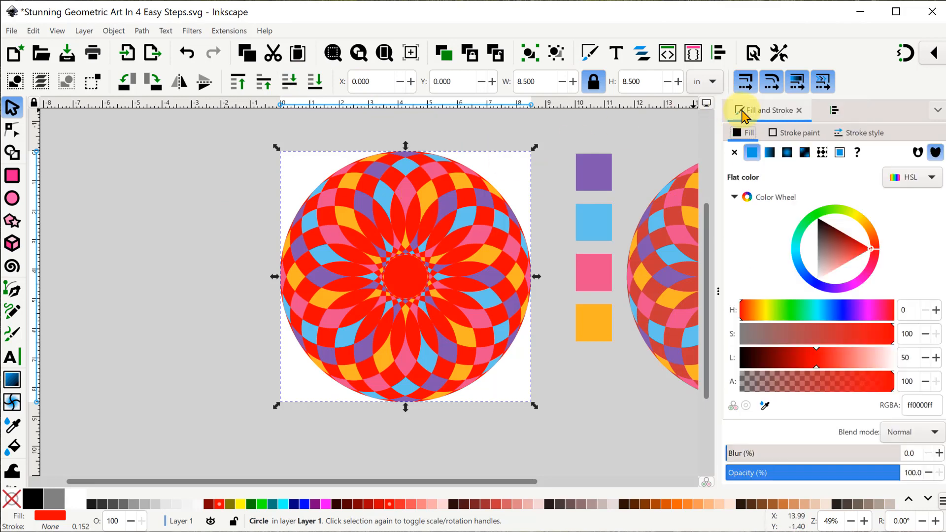
{"action": "left_click_drag", "start_coordinate": [881, 339], "coordinate": [836, 350]}
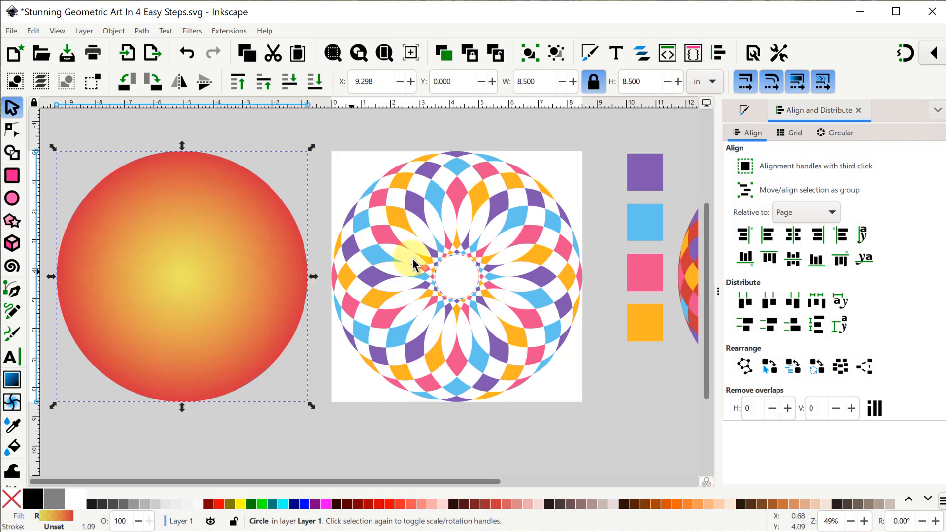
Centre the yellow-to-red radial-gradient circle on the page and send it to the back behind the rosette
{"action": "left_click", "coordinate": [742, 113]}
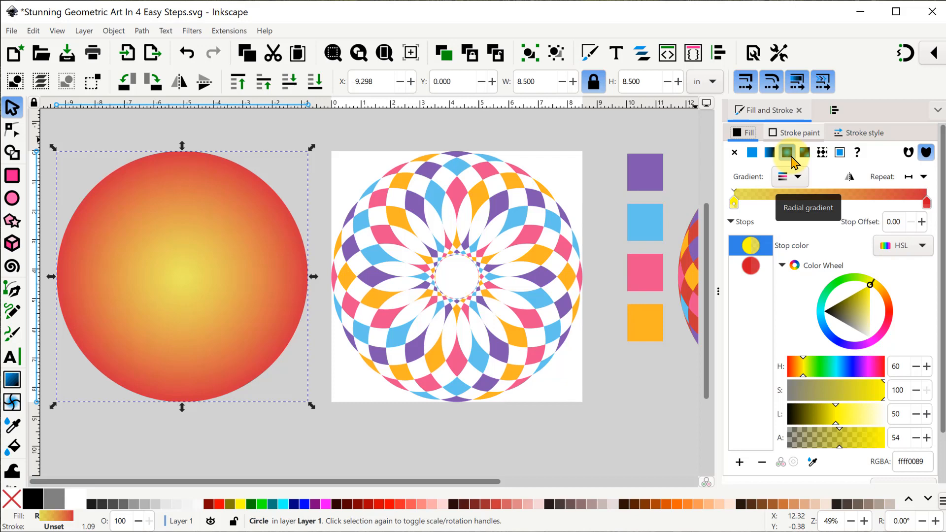
{"action": "left_click", "coordinate": [834, 110]}
{"action": "left_click", "coordinate": [792, 235]}
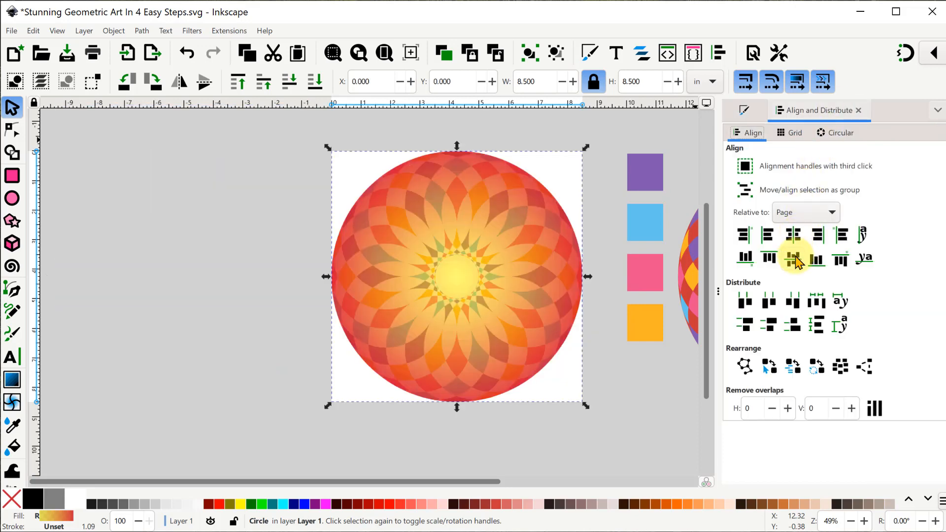
{"action": "left_click", "coordinate": [314, 81]}
{"action": "left_click", "coordinate": [298, 441]}
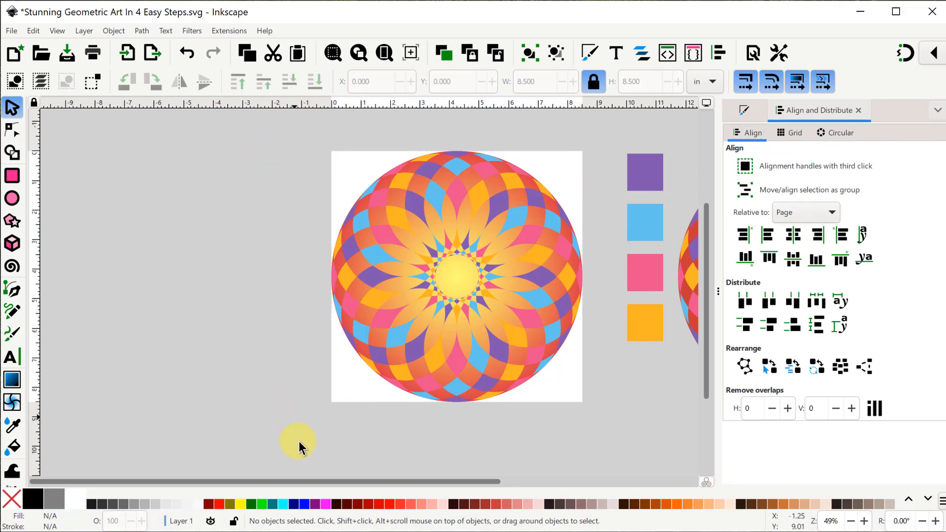
{"action": "left_click_drag", "start_coordinate": [306, 485], "coordinate": [482, 488]}
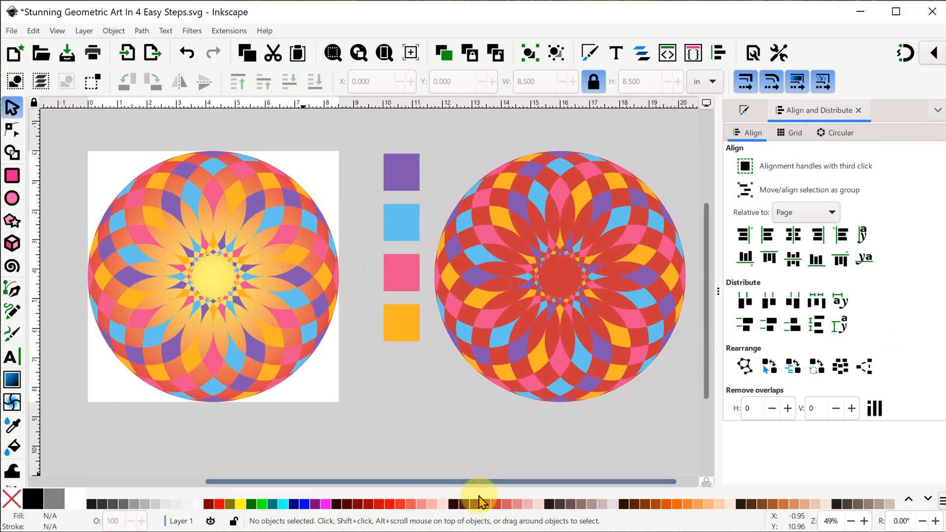